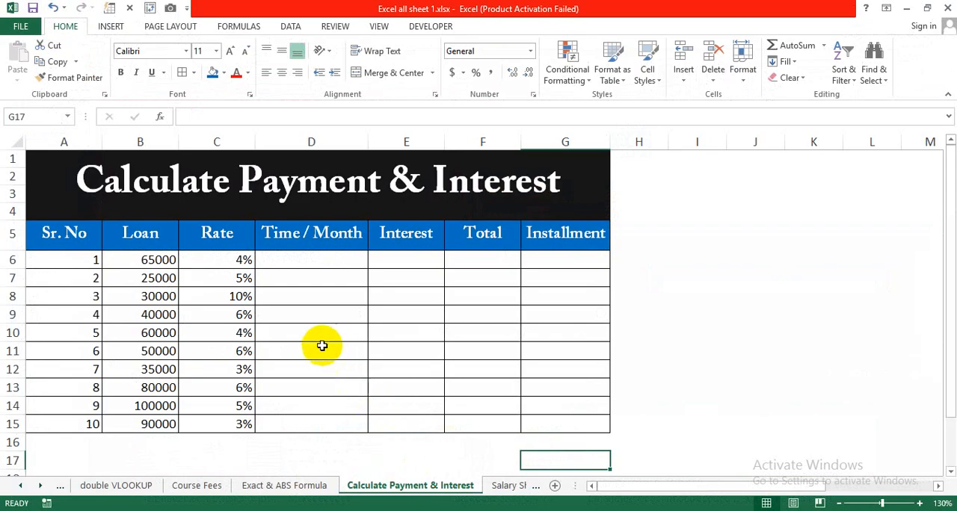
Examine the table's header row and its serial number, loan, rate, time, interest, total and installment columns.
click(310, 346)
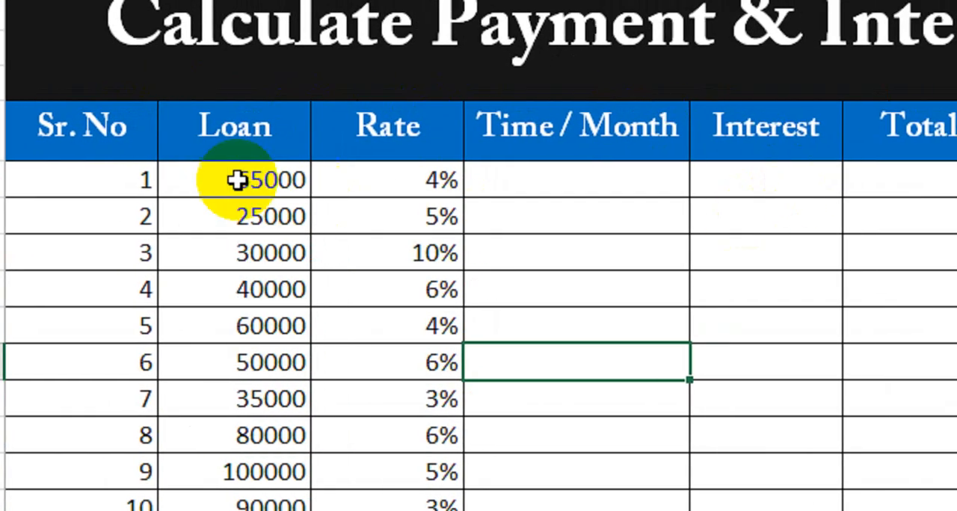
drag(106, 125, 956, 152)
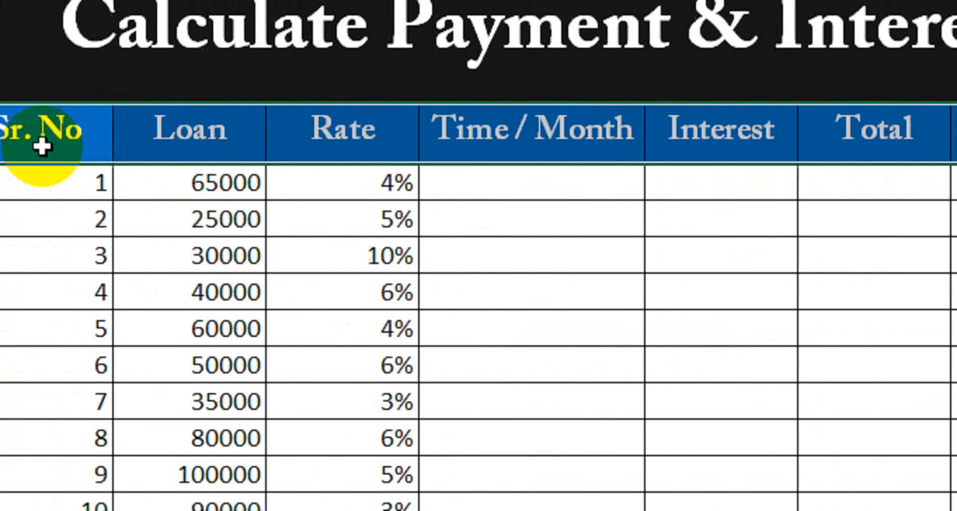
click(41, 146)
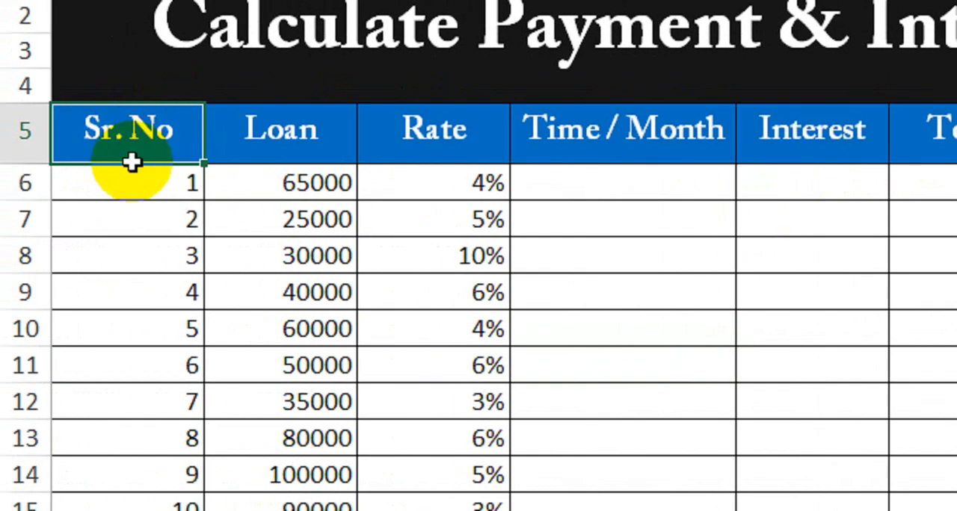
drag(139, 194, 141, 484)
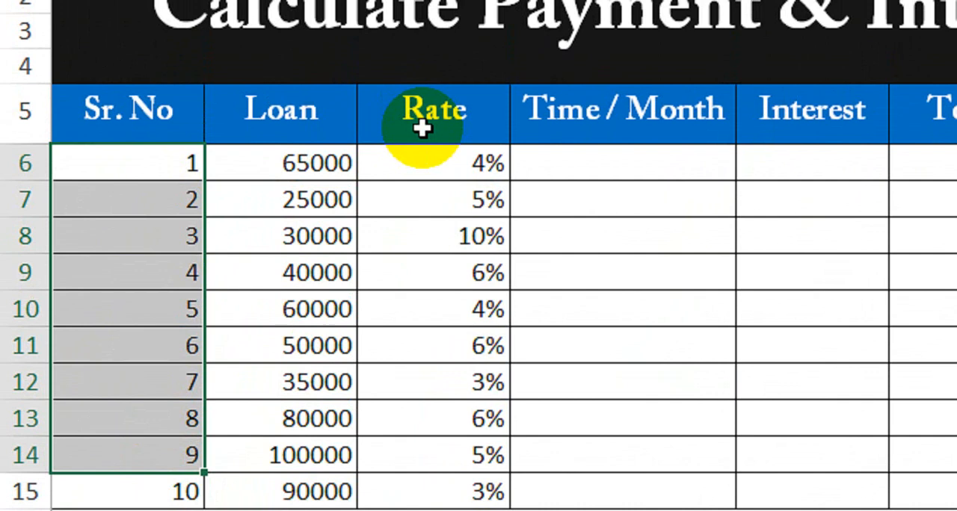
drag(274, 141, 276, 377)
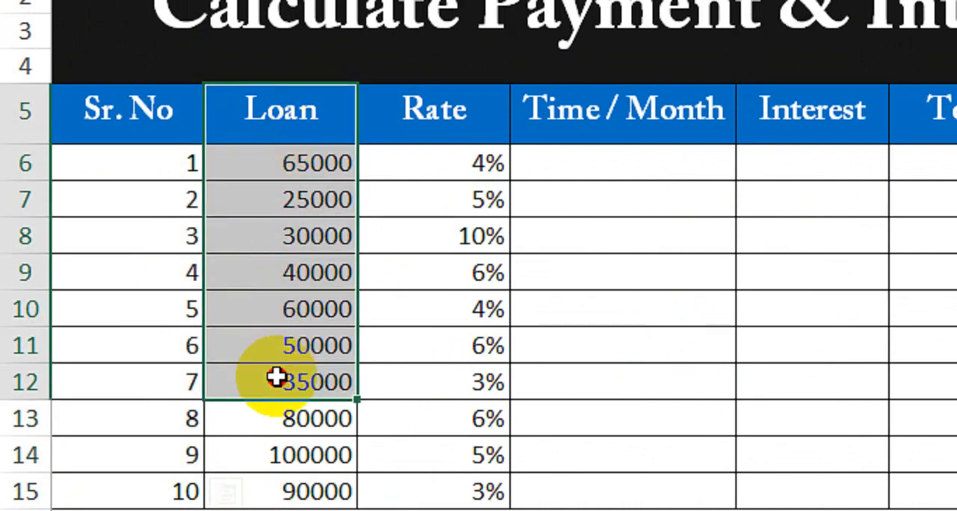
drag(419, 141, 432, 297)
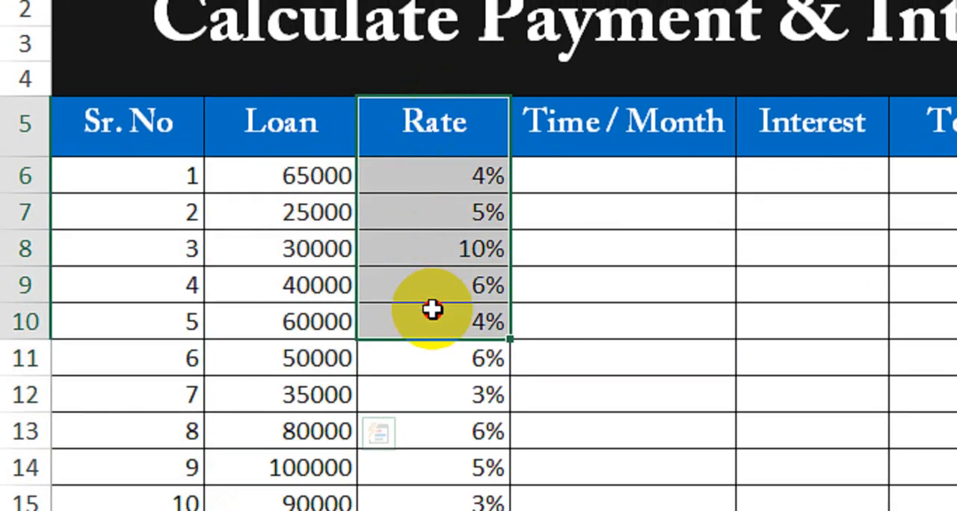
drag(618, 143, 633, 294)
drag(825, 143, 811, 299)
drag(845, 130, 848, 261)
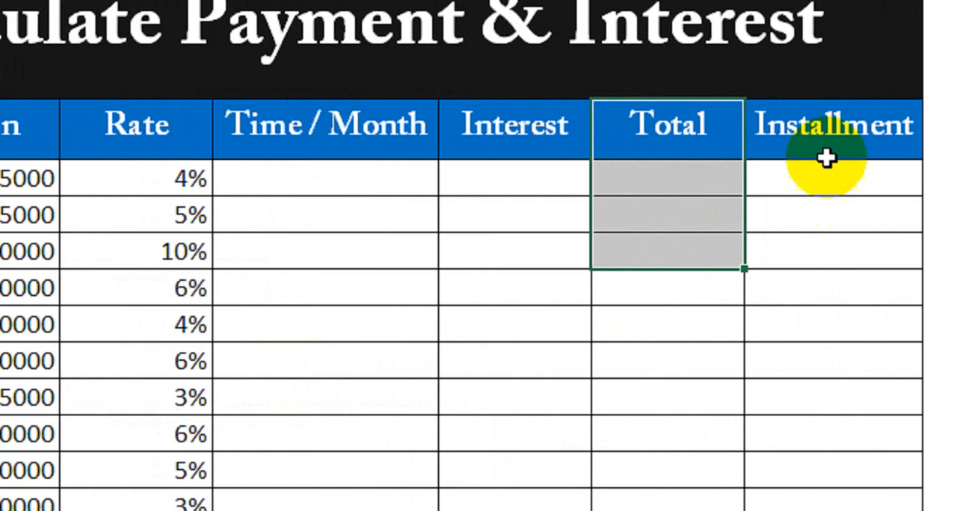
drag(825, 156, 754, 253)
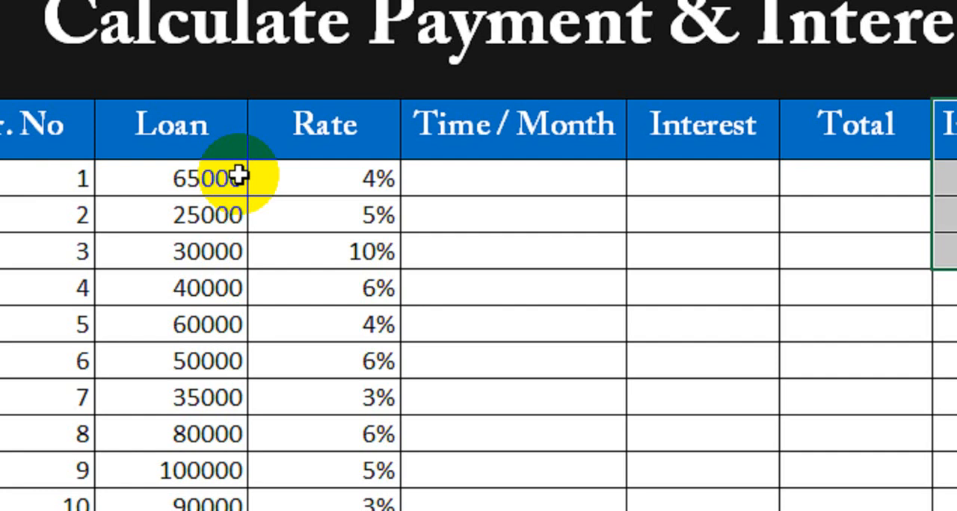
Apply the comma number style to all ten amounts in the Loan column.
click(187, 178)
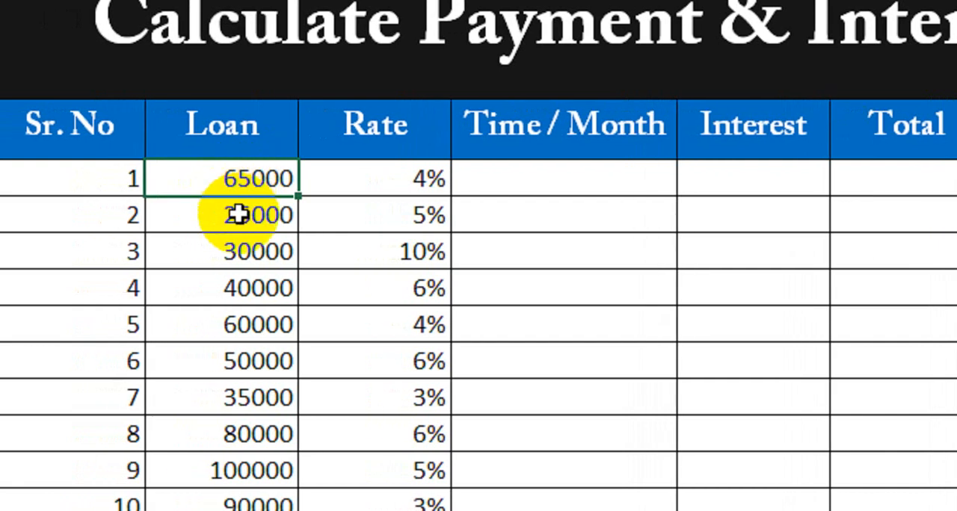
click(258, 179)
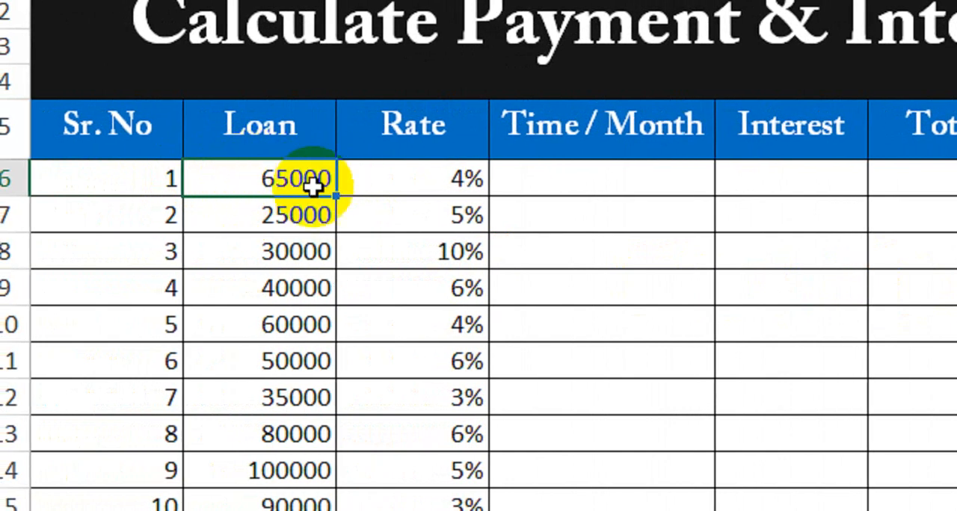
drag(274, 177, 252, 499)
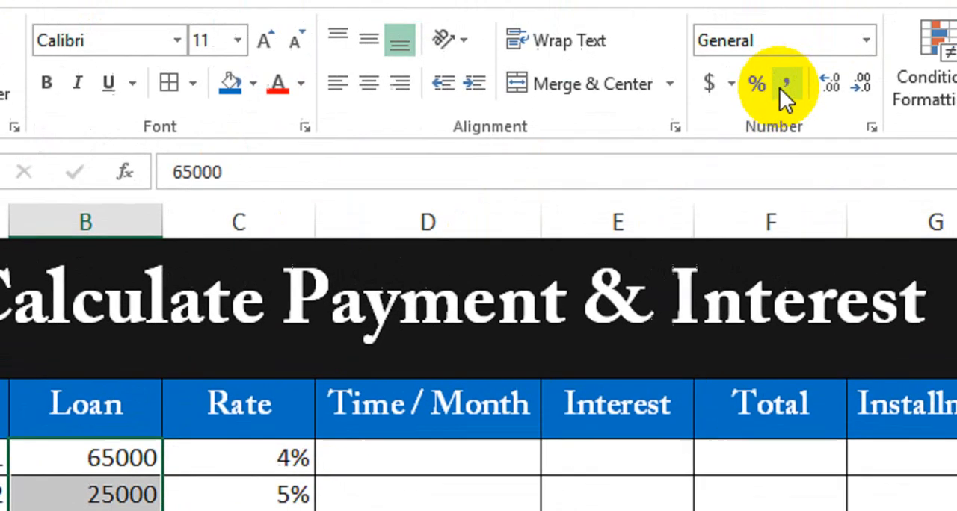
click(779, 88)
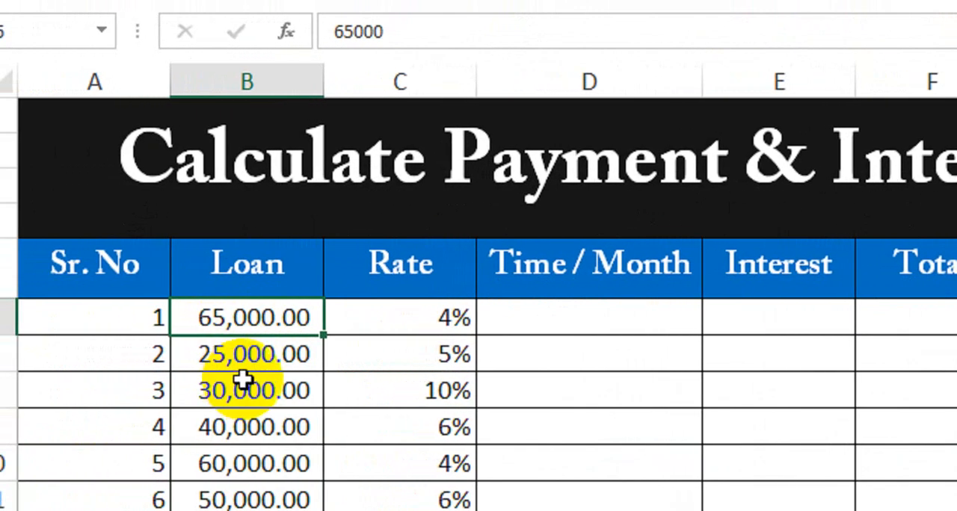
Review the formatted loan amounts and compare them with the interest rates in the same rows.
click(278, 356)
click(277, 390)
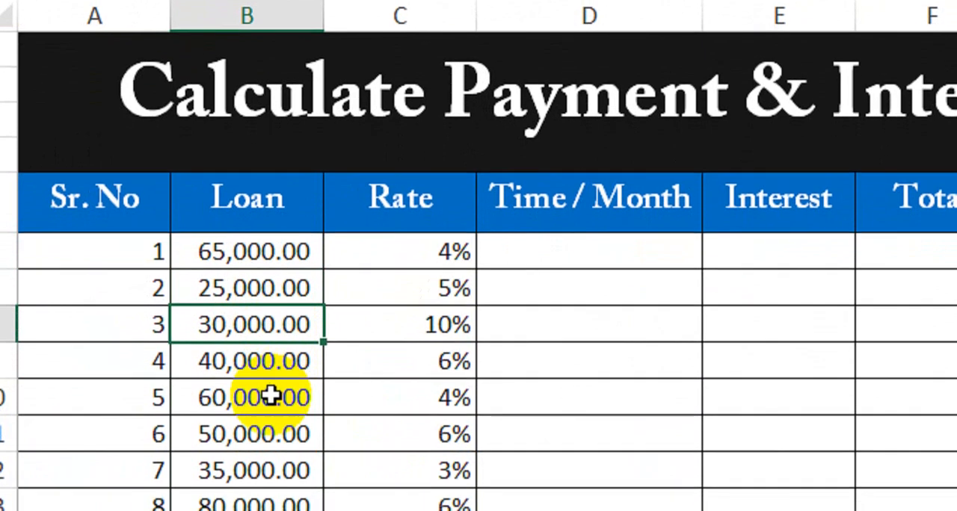
click(258, 359)
click(261, 399)
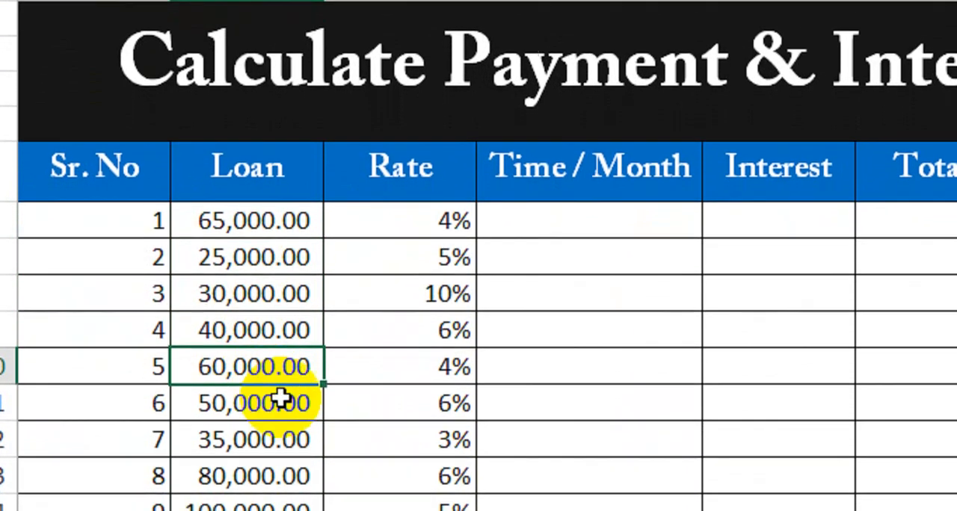
click(284, 402)
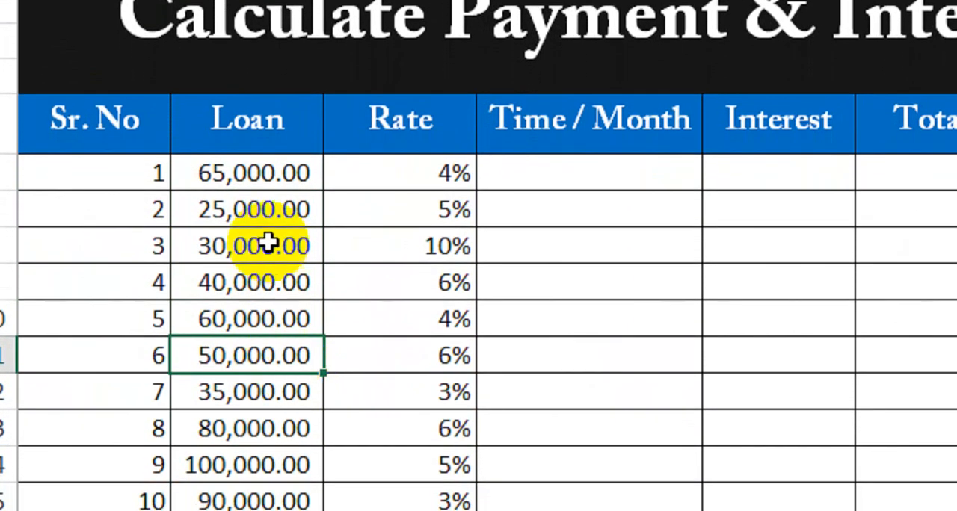
drag(262, 180, 275, 443)
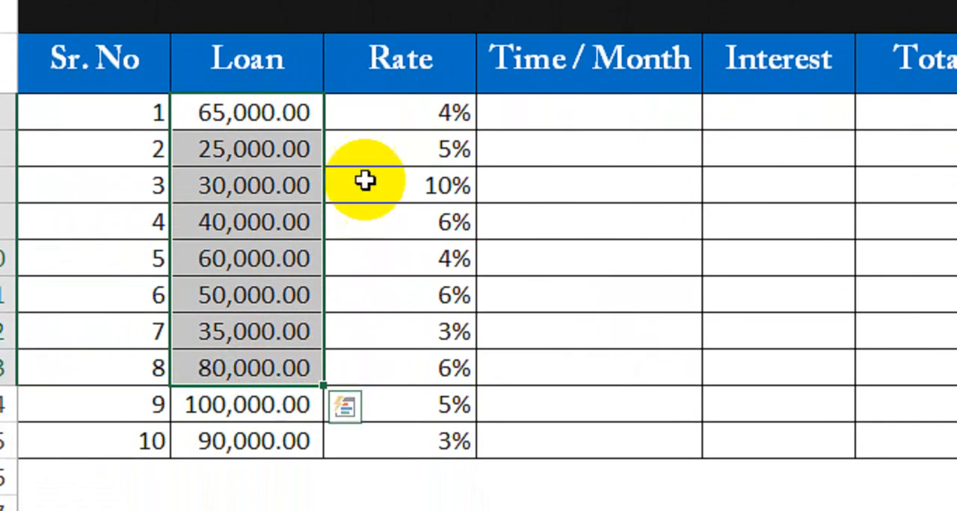
click(380, 113)
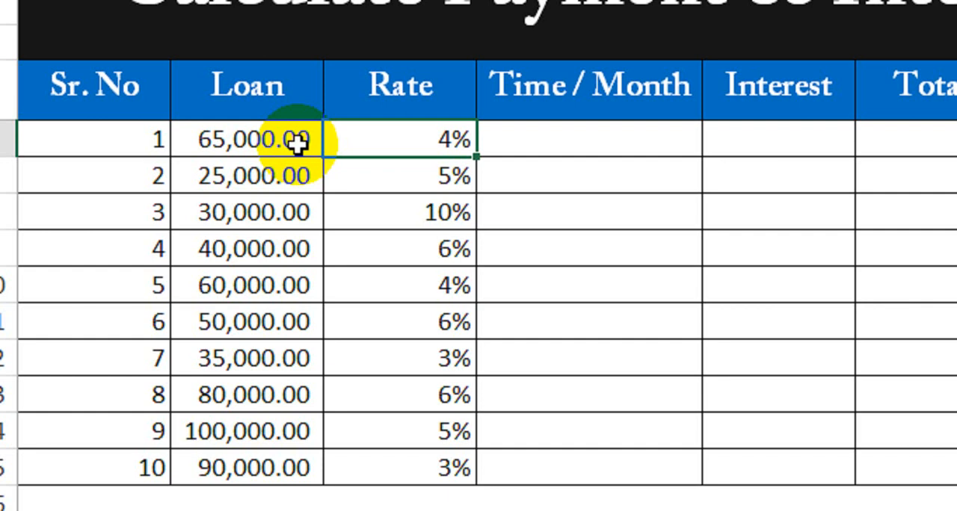
key(Right)
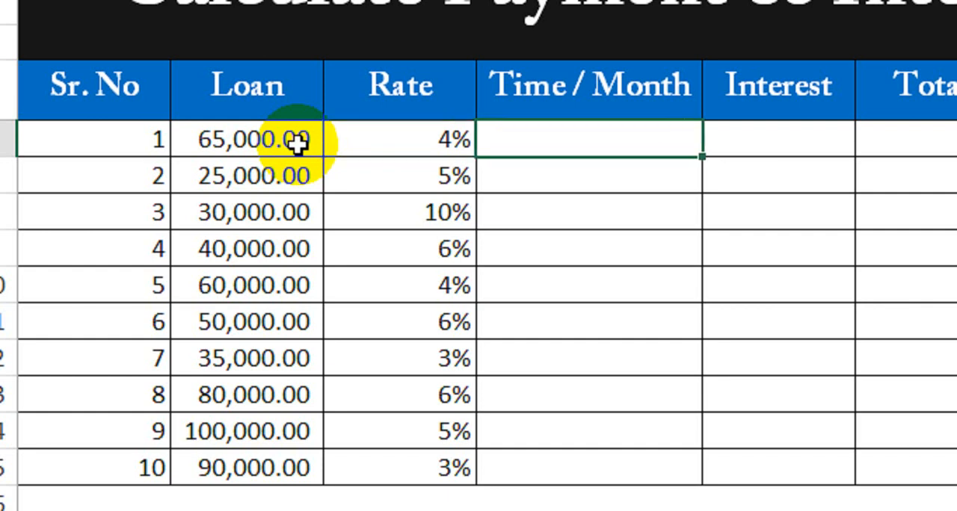
key(Left)
key(Down)
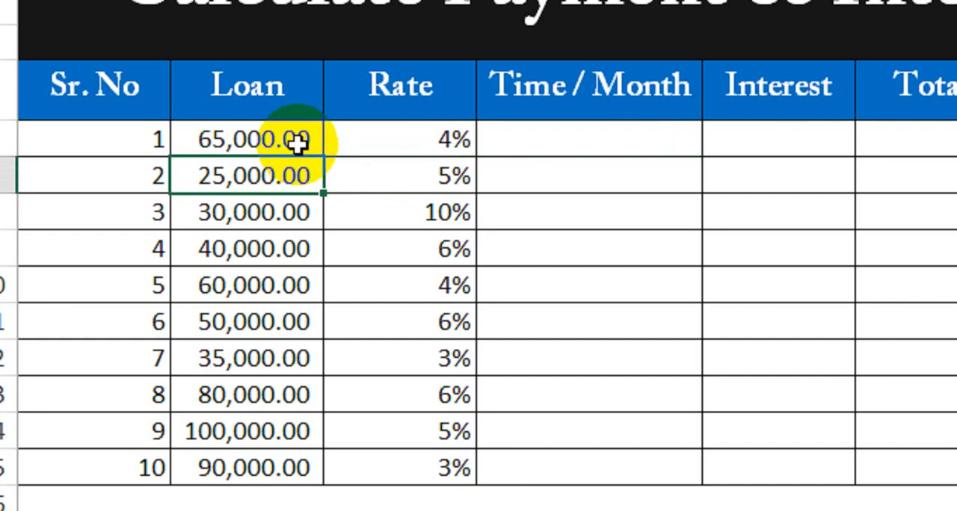
key(Down)
key(Down)
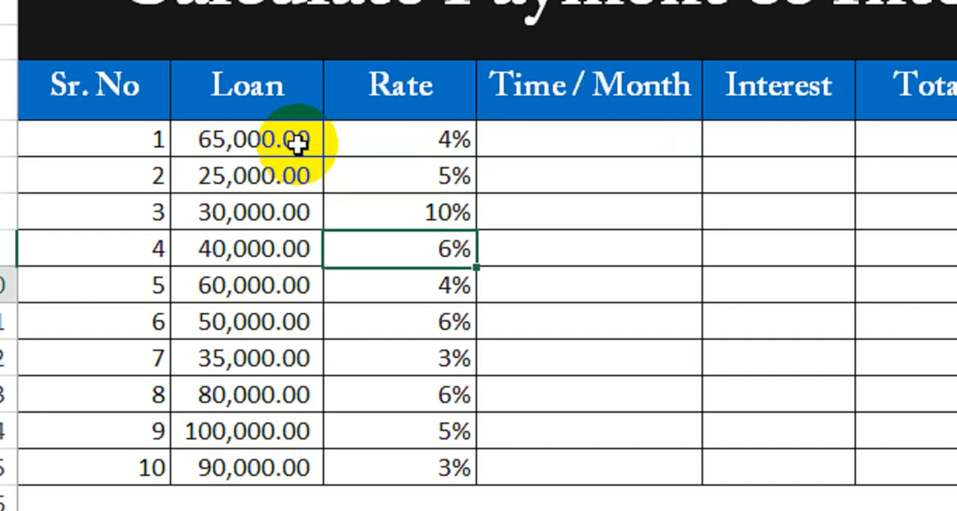
key(Down)
key(Down)
key(Down)
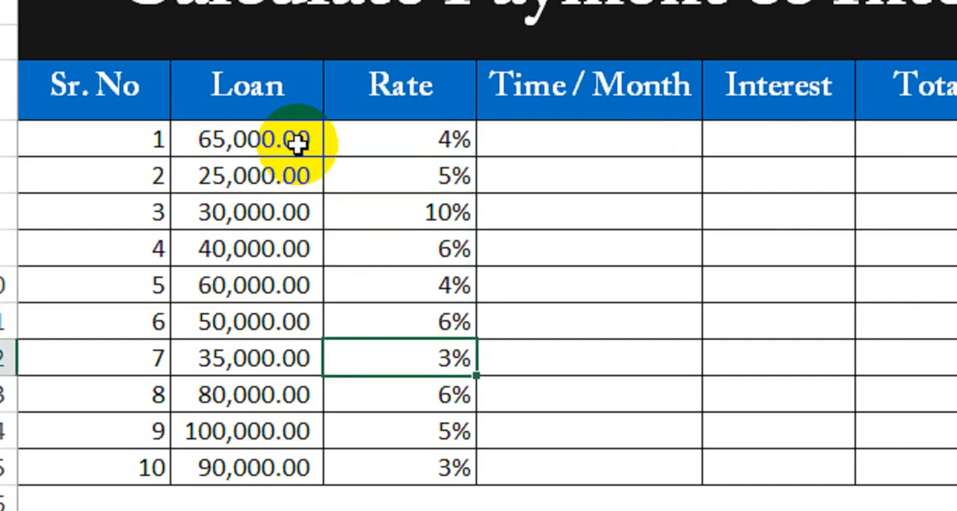
key(Right)
key(Up)
key(Up)
key(Up)
key(Up)
key(Up)
key(Up)
key(Up)
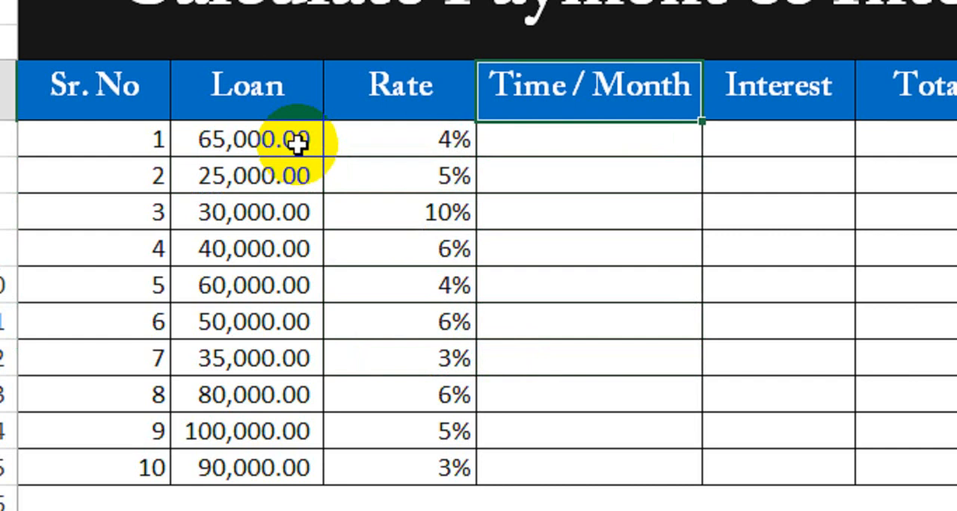
key(Down)
key(Left)
key(Left)
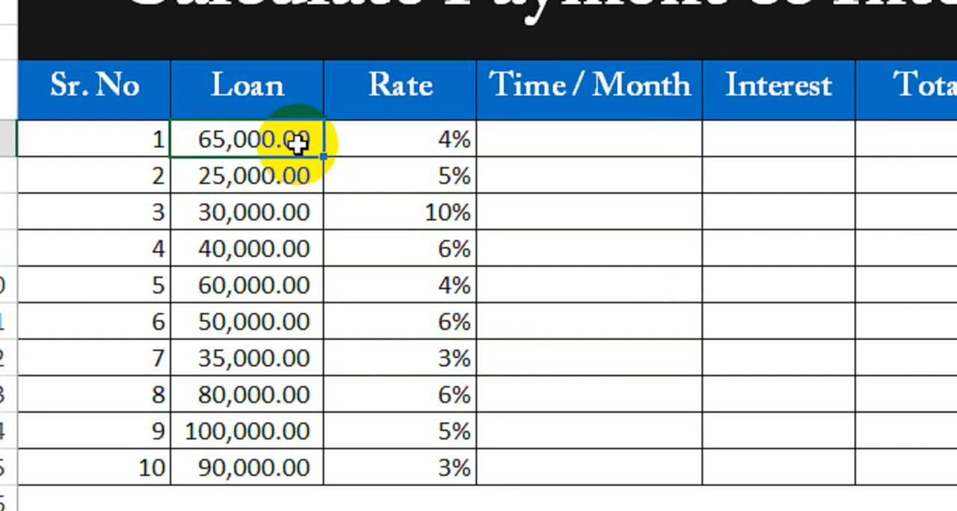
Fill the Time / Month column for loans 1 to 10 with 5, 3, 5, 4, 6, 4, 2, 5, 3 and 2.
click(611, 147)
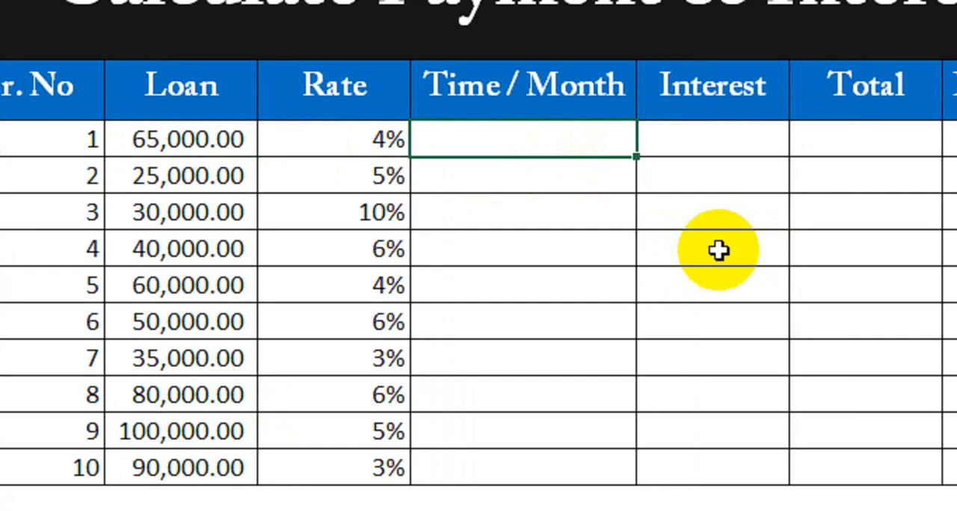
key(Return)
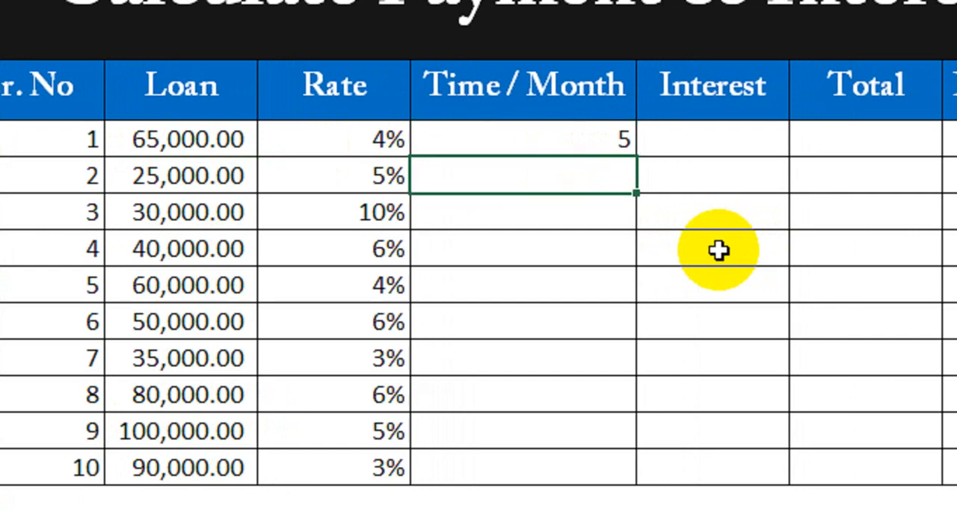
key(Return)
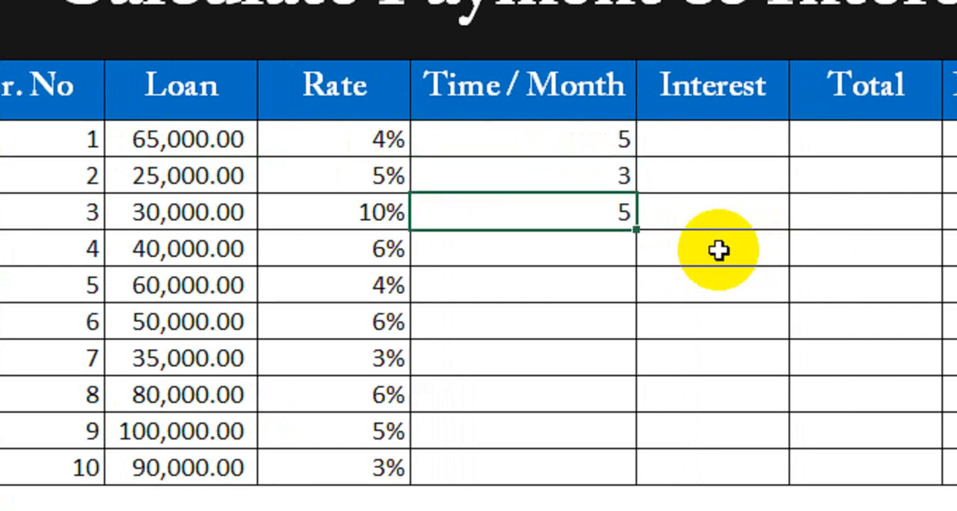
key(Return)
text(4)
key(Return)
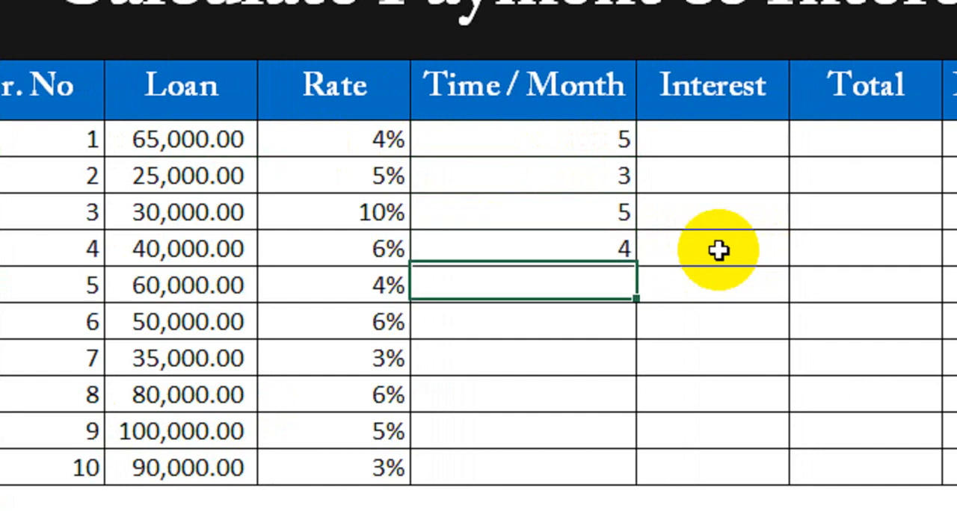
text(6)
key(Return)
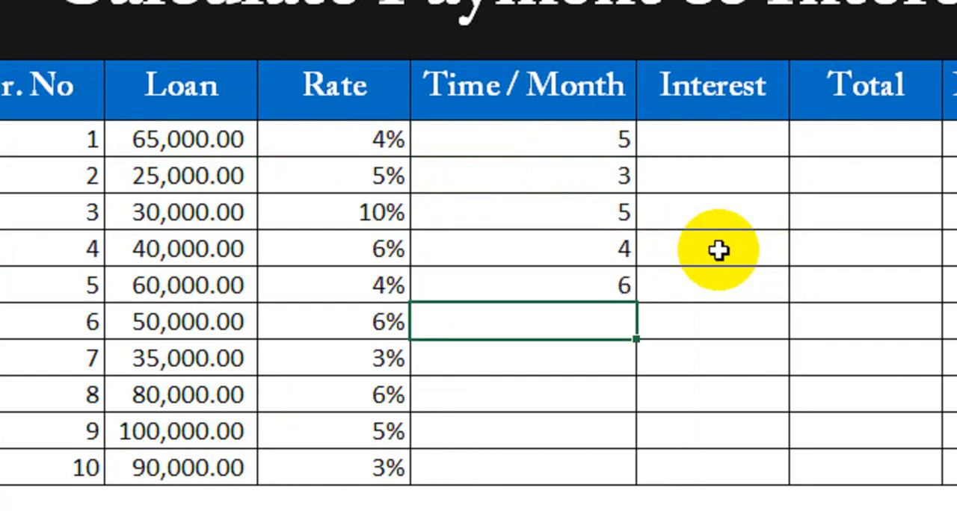
key(Return)
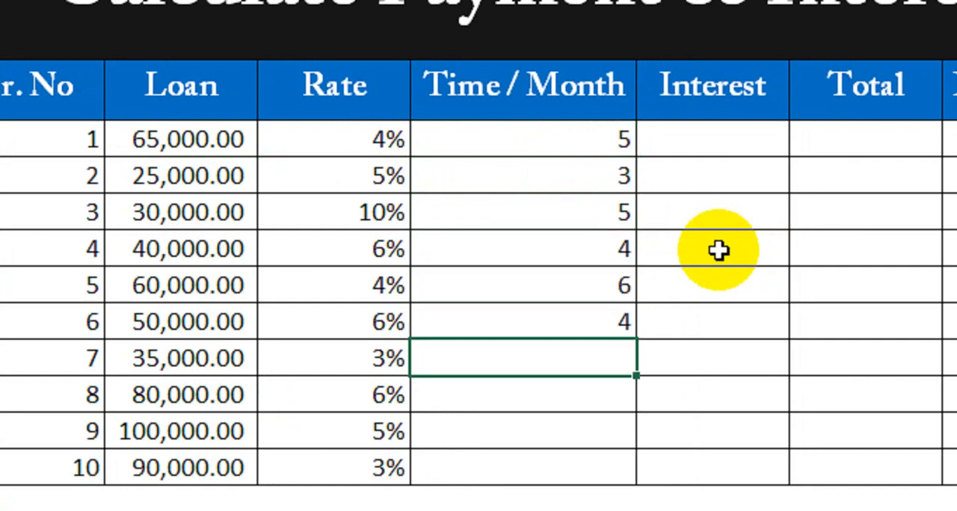
key(Return)
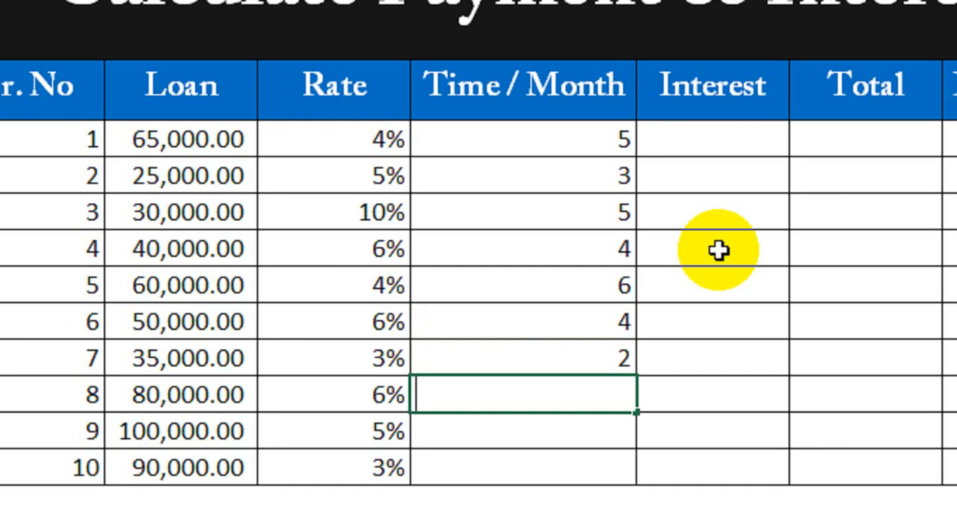
text(5)
key(Return)
text(3)
key(Return)
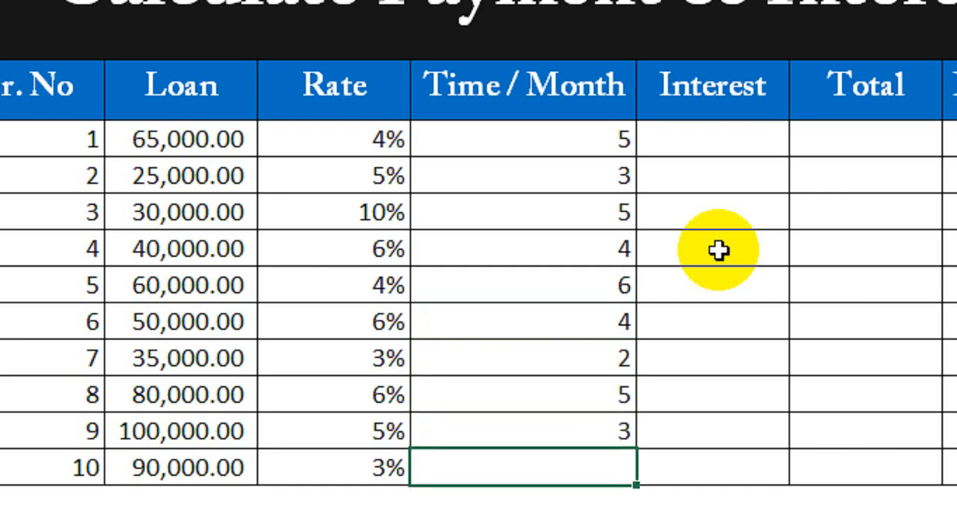
text(2)
key(Return)
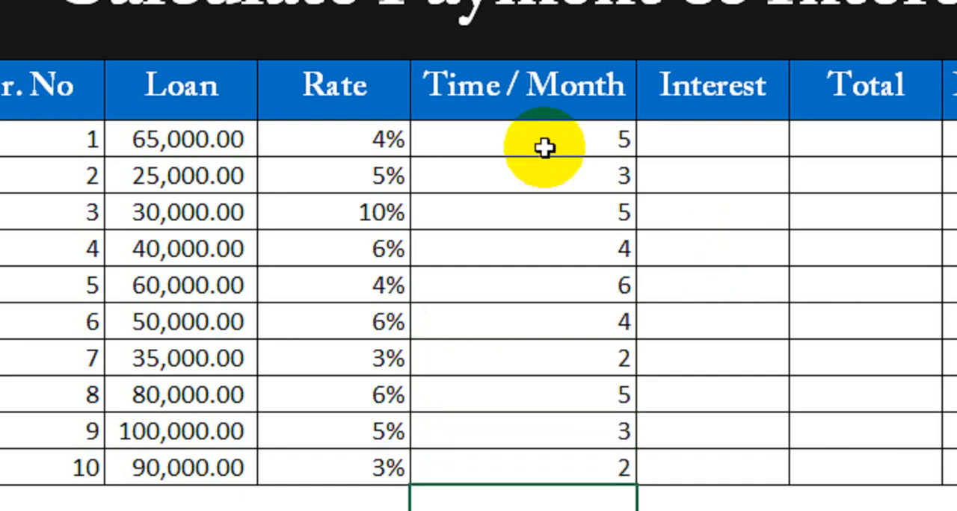
Calculate loan 1's interest in the Interest column as loan times rate times months with the formula =B6*C6*D6.
drag(545, 147, 551, 471)
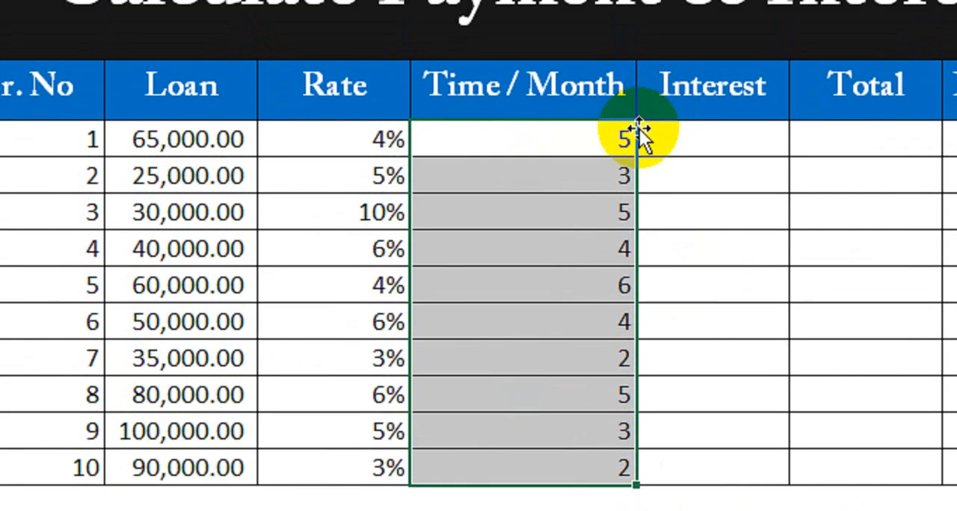
click(539, 62)
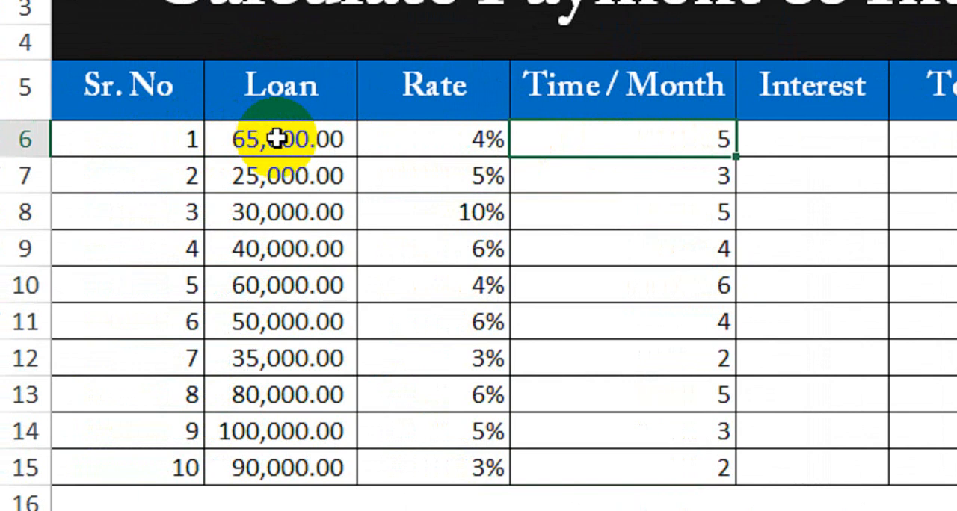
click(475, 146)
click(745, 145)
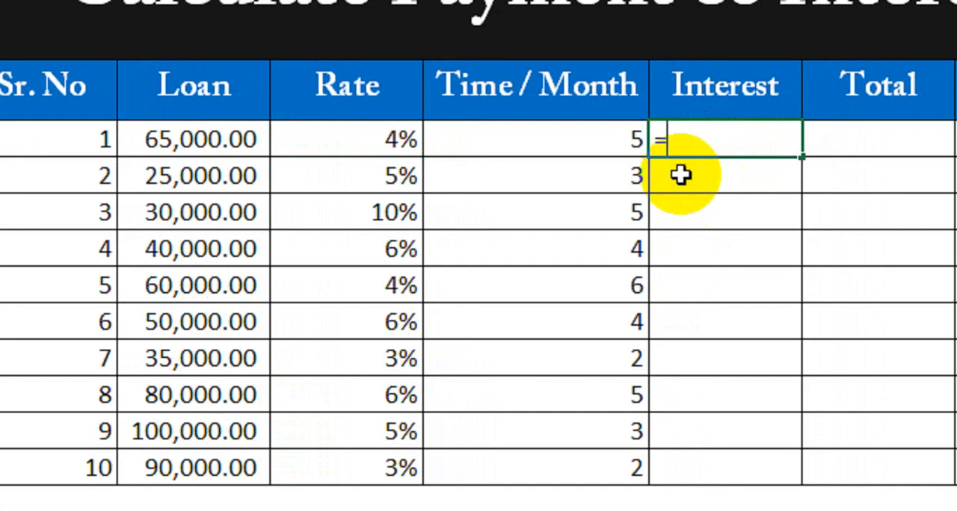
click(237, 142)
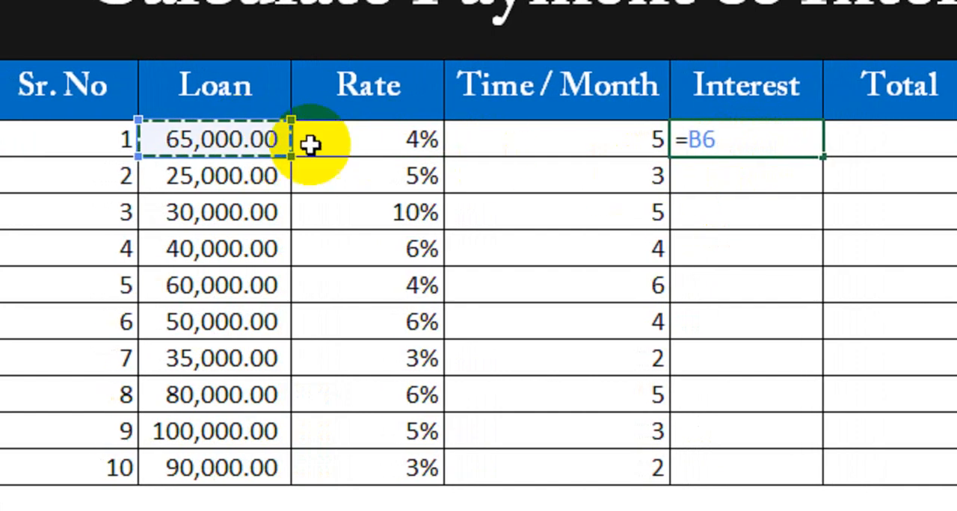
text(*)
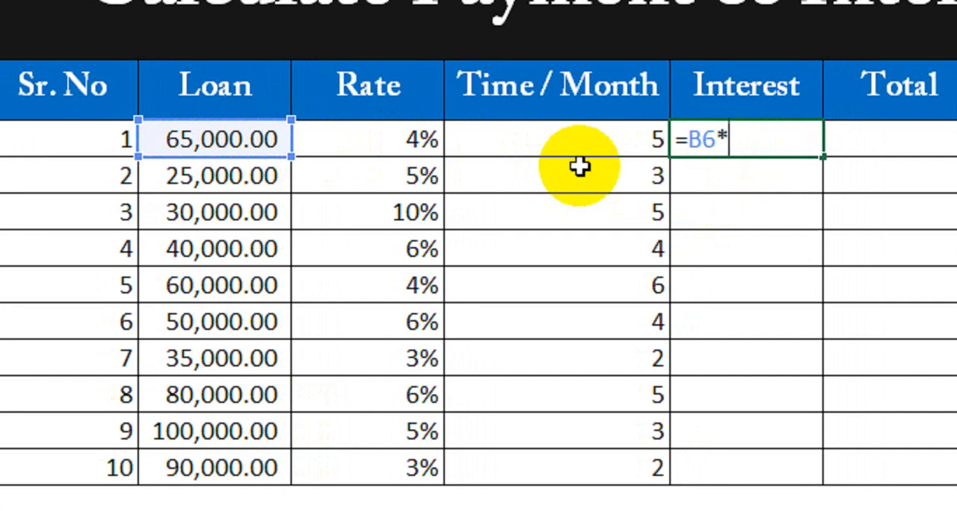
click(389, 136)
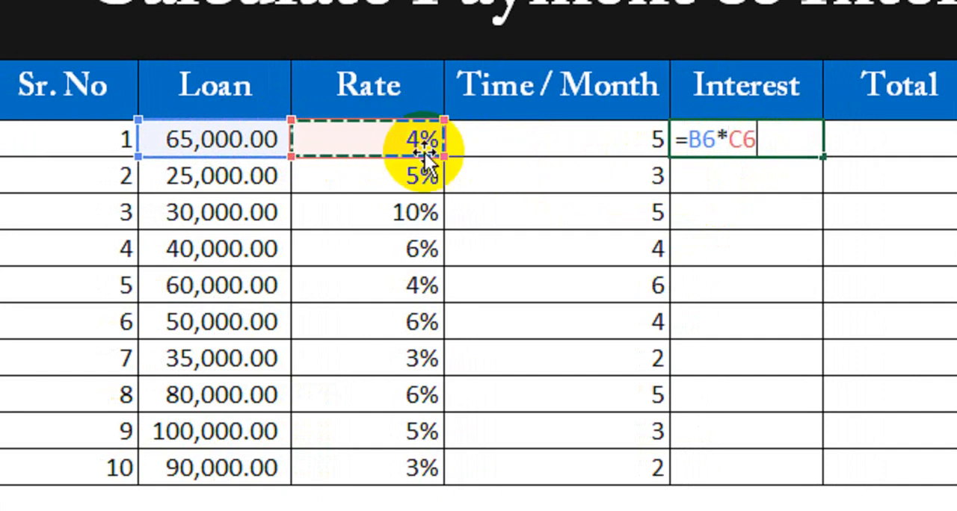
text(*)
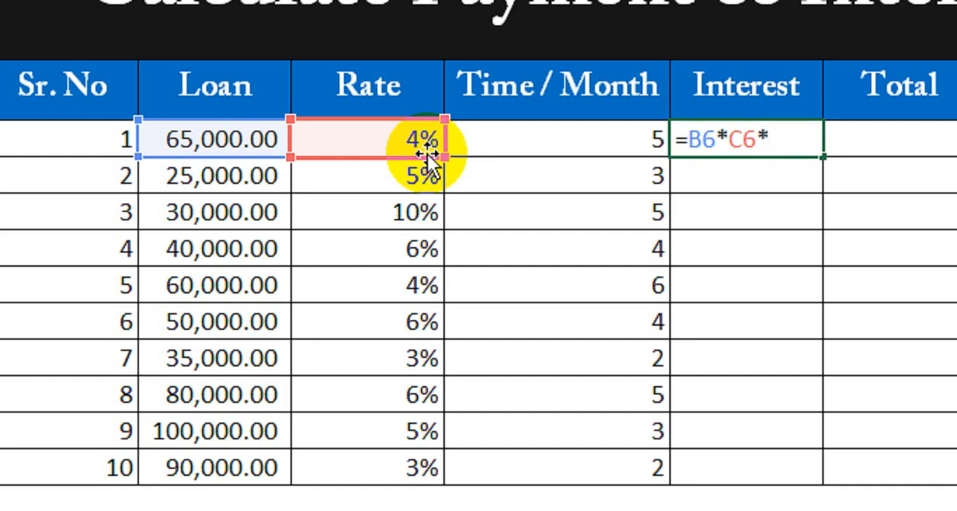
click(591, 137)
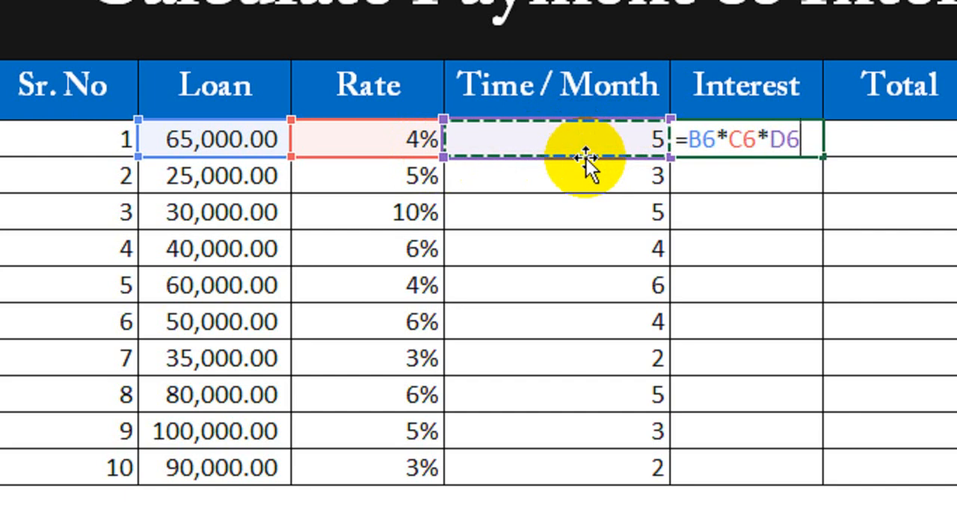
key(Return)
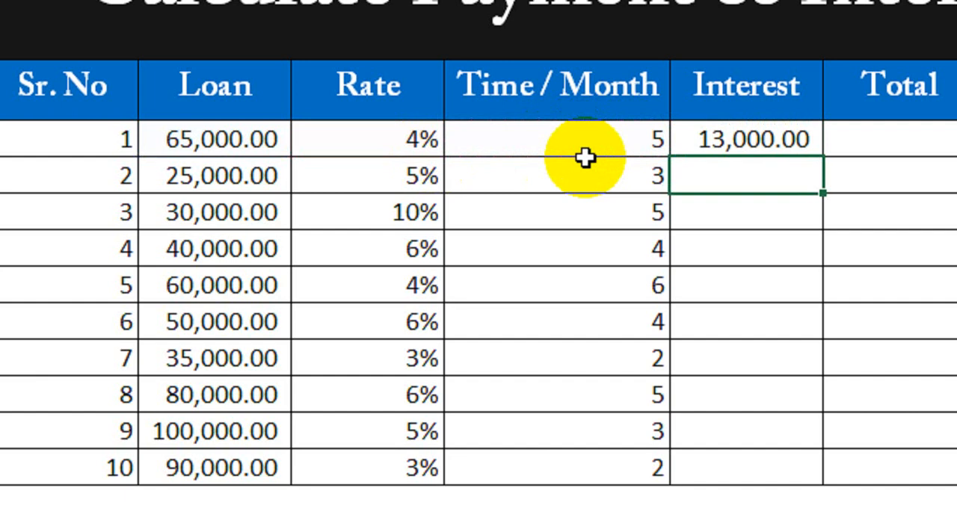
Copy loan 1's interest formula down the Interest column through loan 10.
click(259, 138)
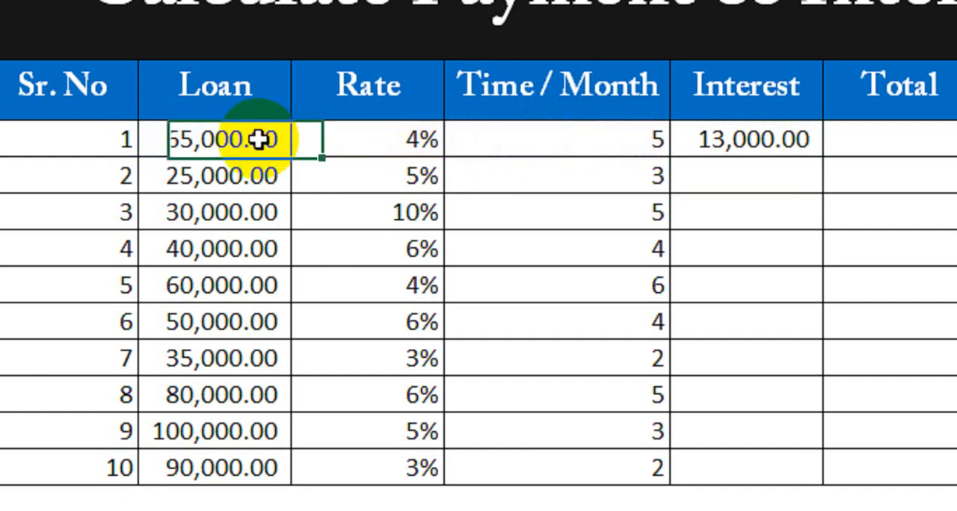
click(729, 140)
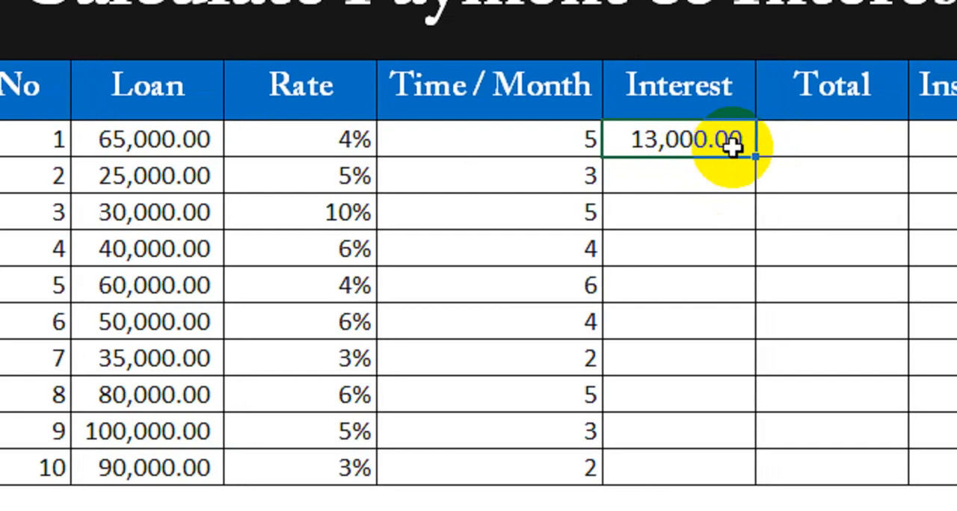
drag(779, 156, 745, 462)
drag(687, 426, 686, 432)
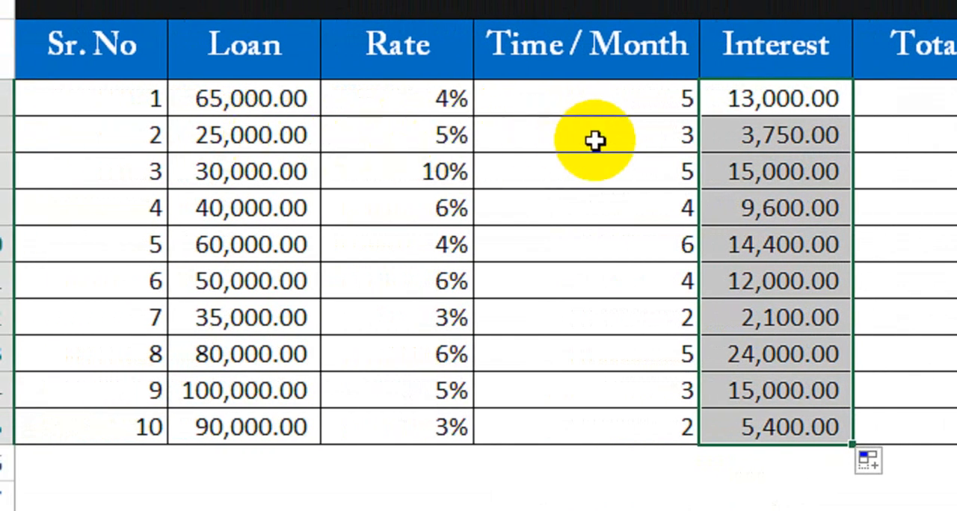
Check loan 2's interest against the loan amount, rate and number of months in its row.
click(747, 142)
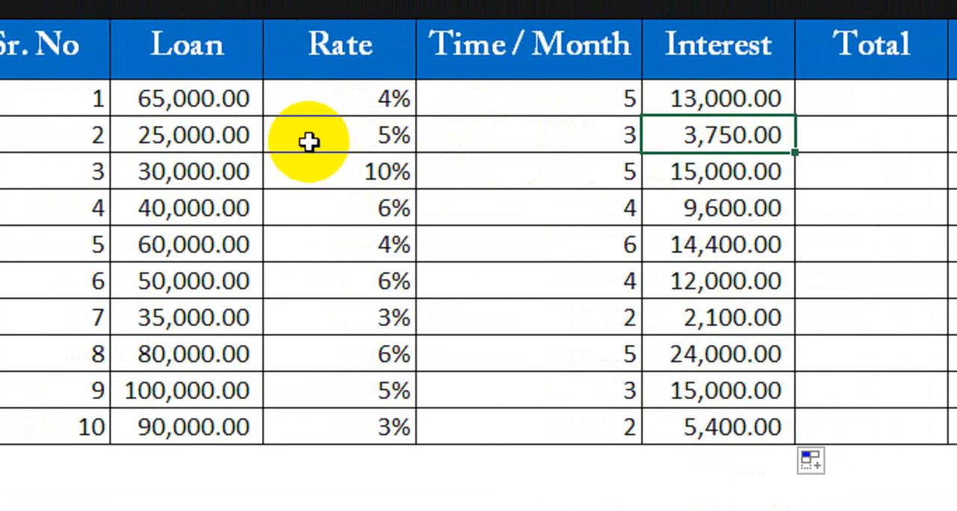
click(233, 136)
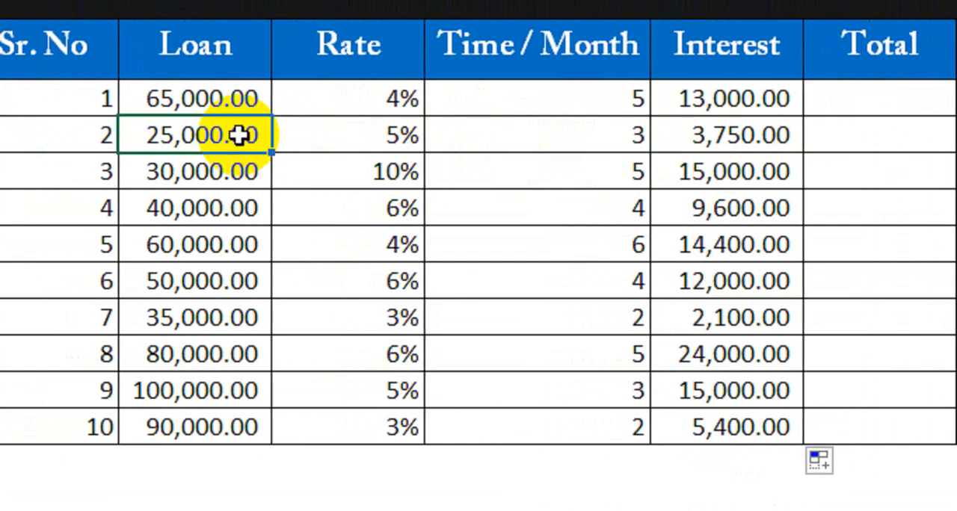
click(341, 130)
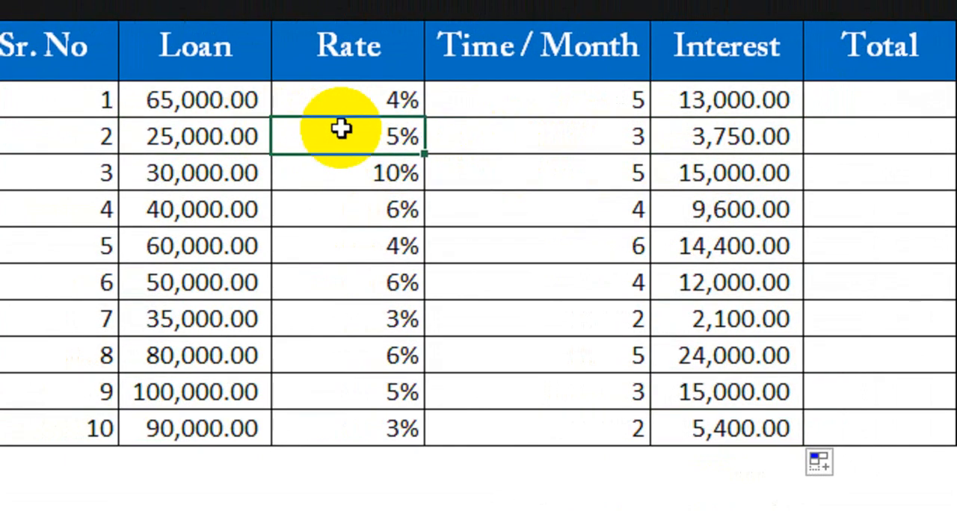
click(252, 134)
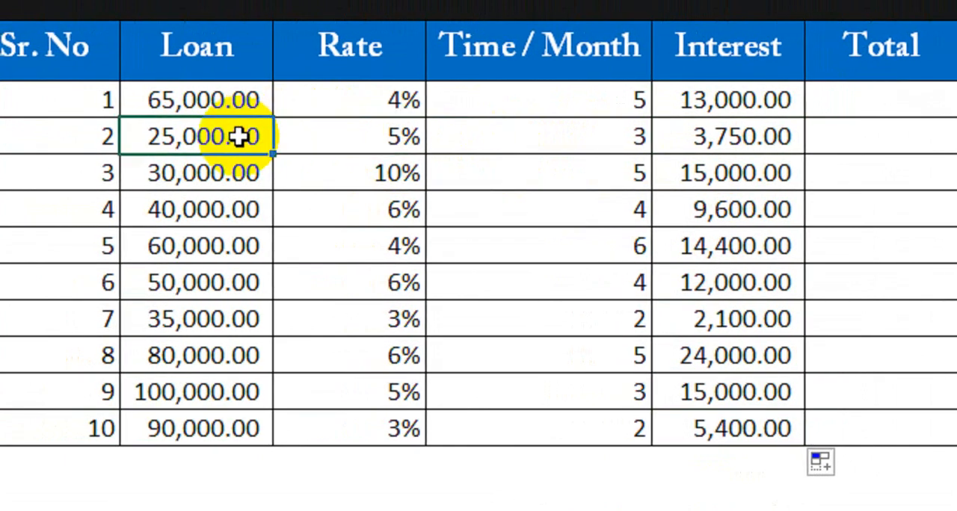
click(314, 142)
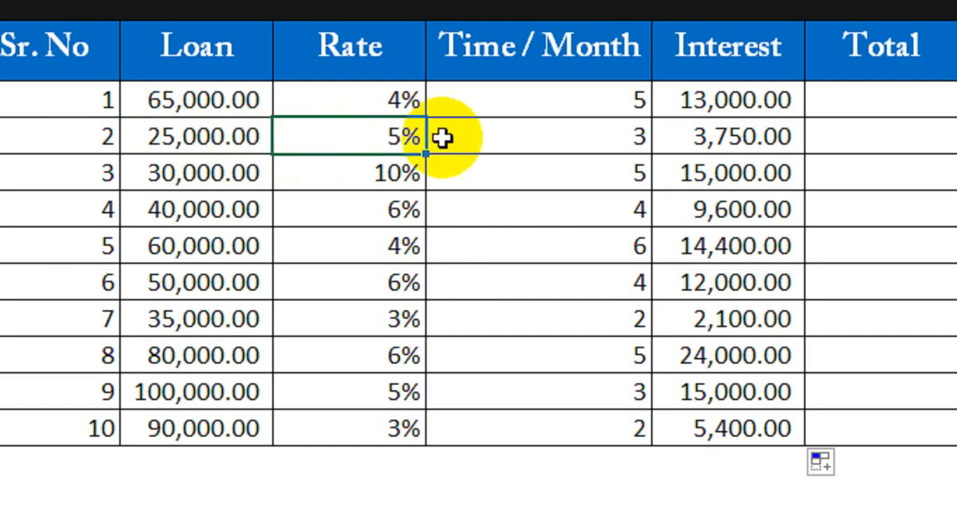
click(541, 136)
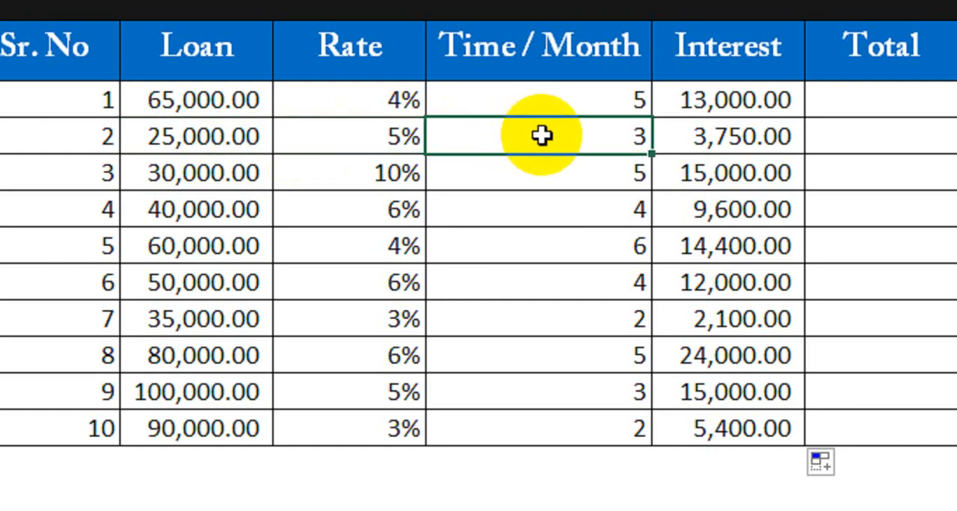
click(769, 138)
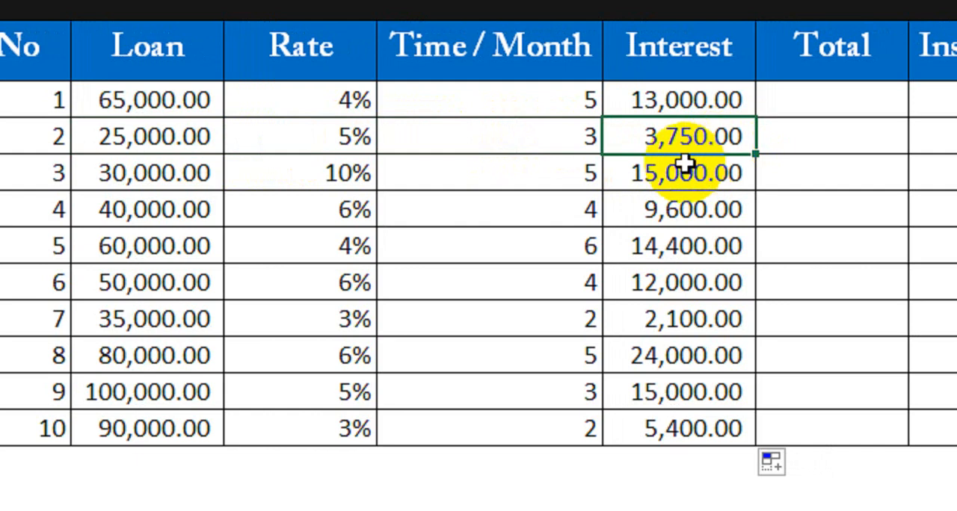
Review the interest amounts for loans 3 to 8 alongside the Rate and Loan columns.
click(637, 183)
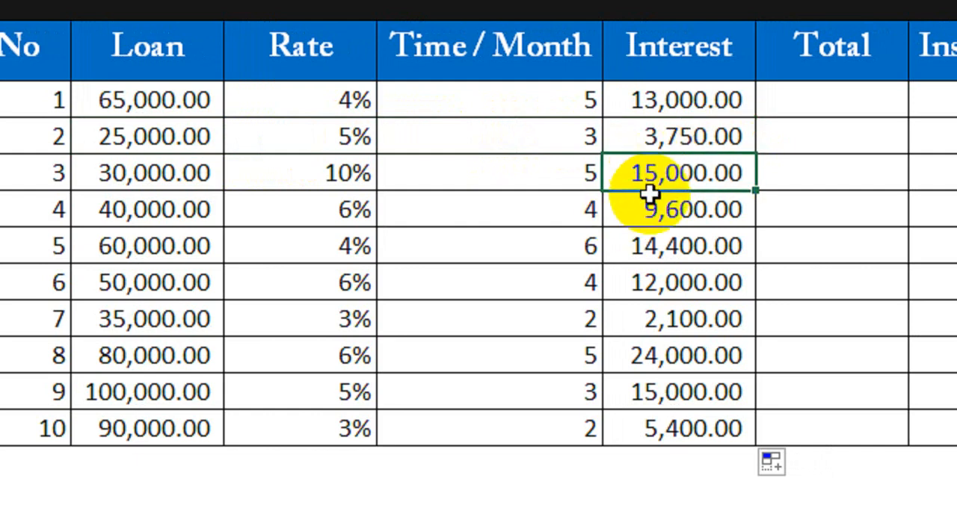
click(675, 213)
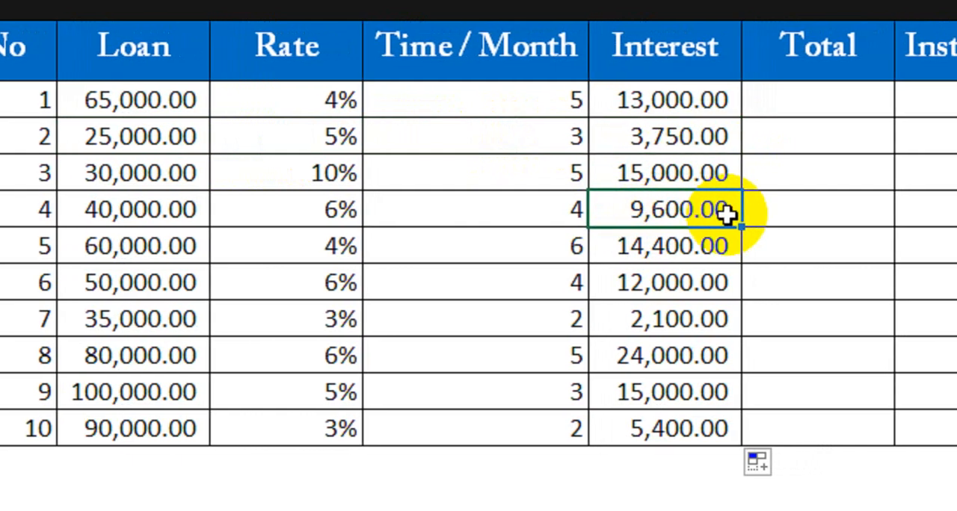
click(715, 251)
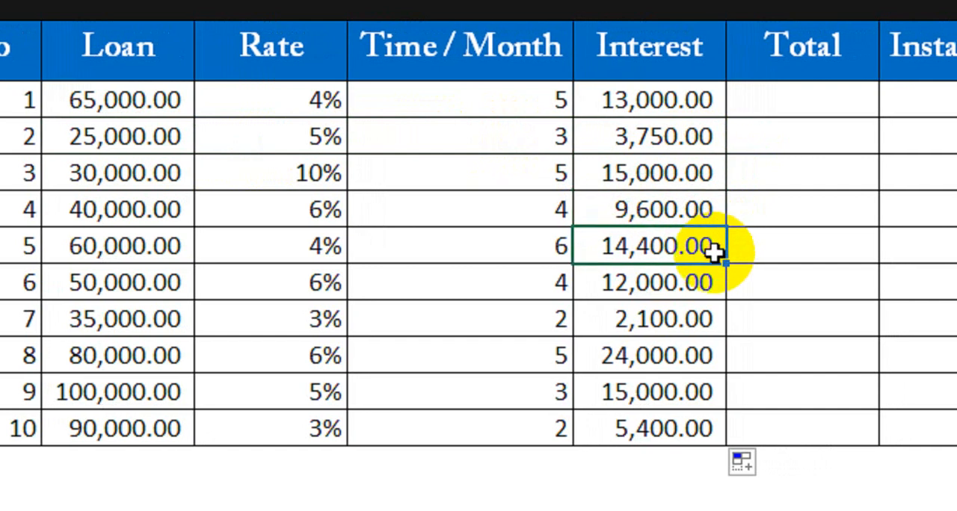
click(698, 282)
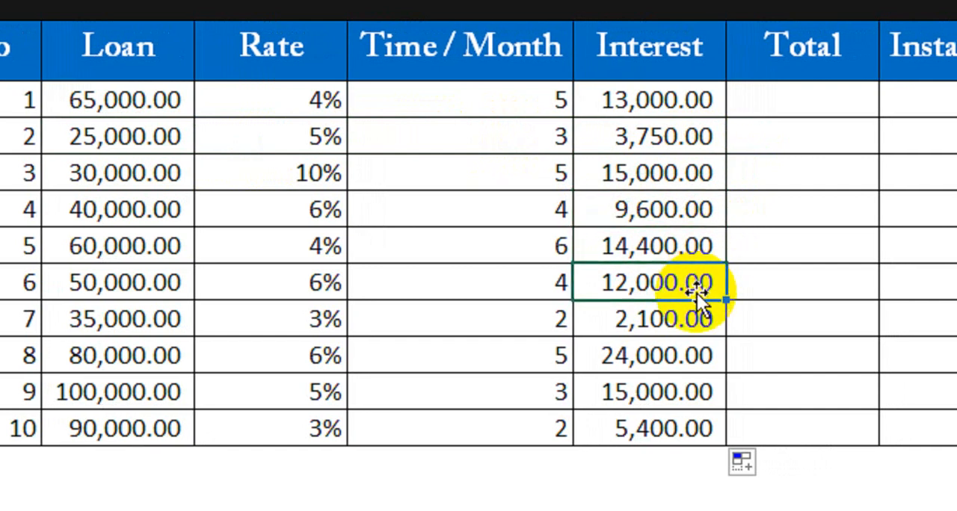
click(694, 318)
click(691, 352)
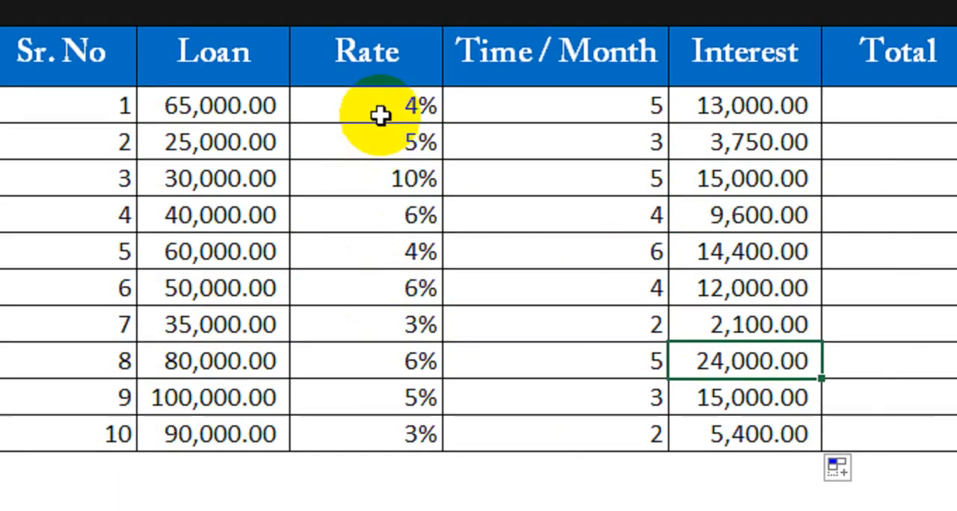
drag(380, 136, 377, 283)
drag(217, 136, 241, 326)
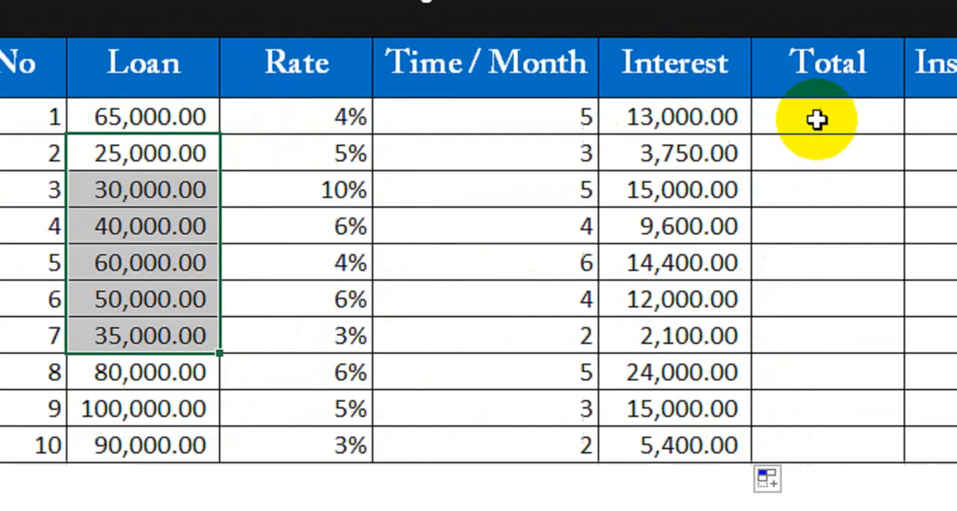
Calculate loan 1's total as loan plus interest with the formula =B6+E6 in the Total column.
click(816, 120)
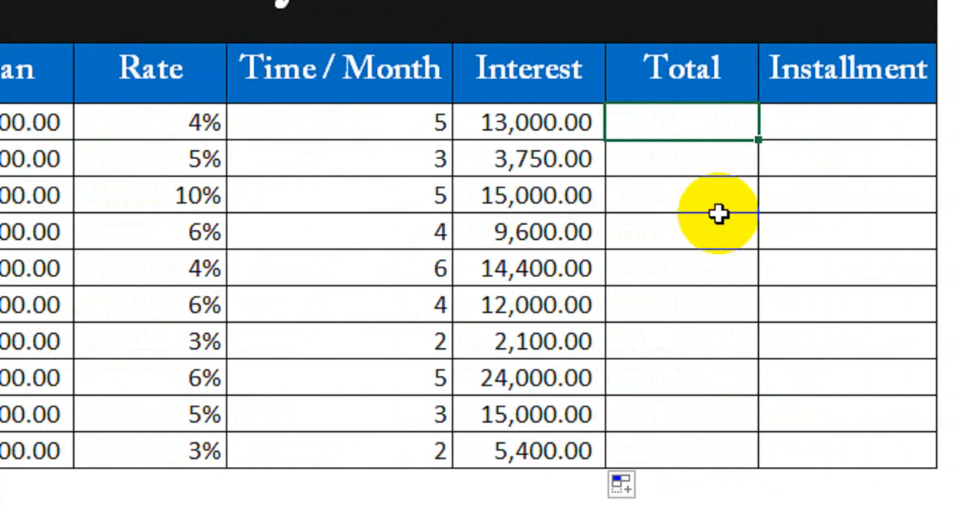
text(=)
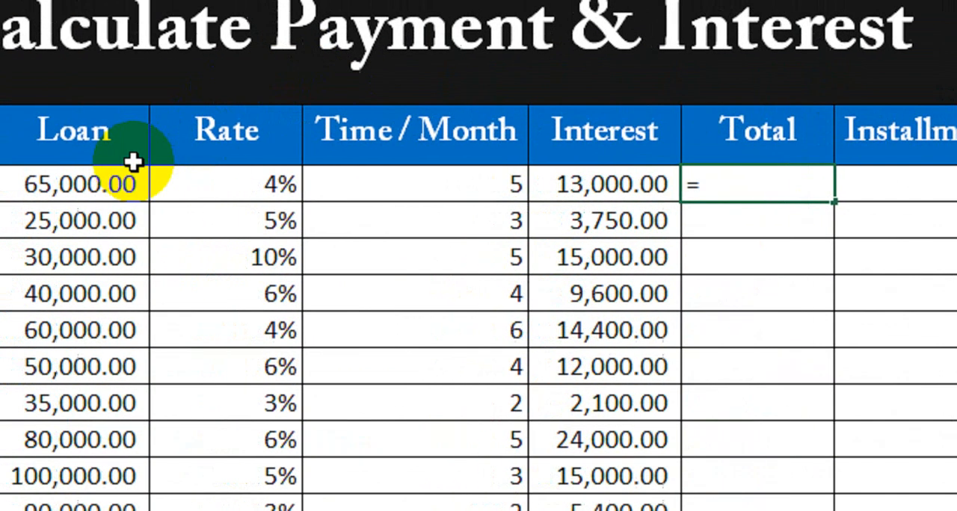
click(44, 119)
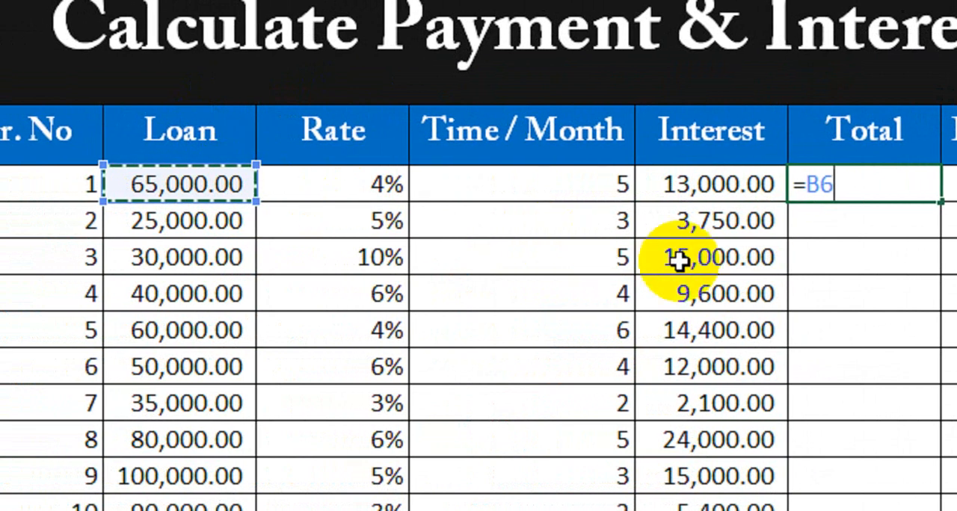
text(*)
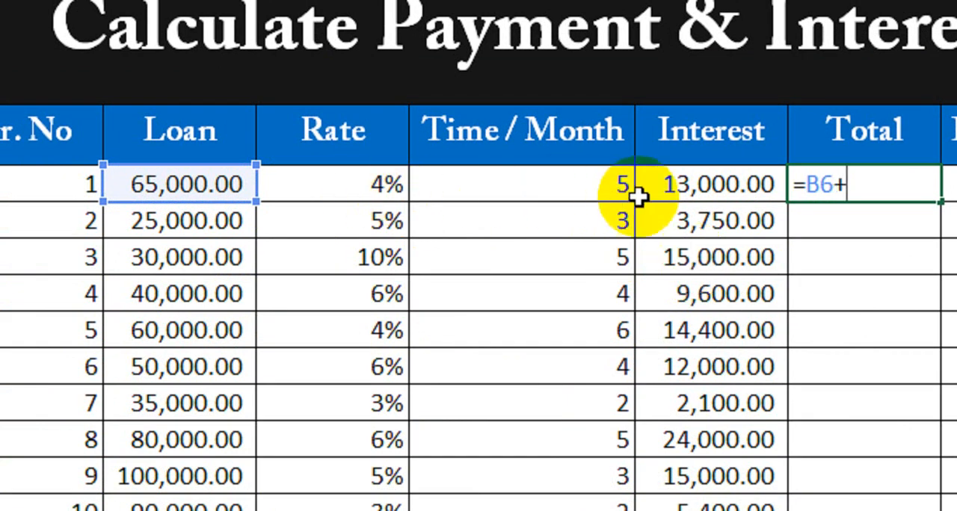
click(677, 186)
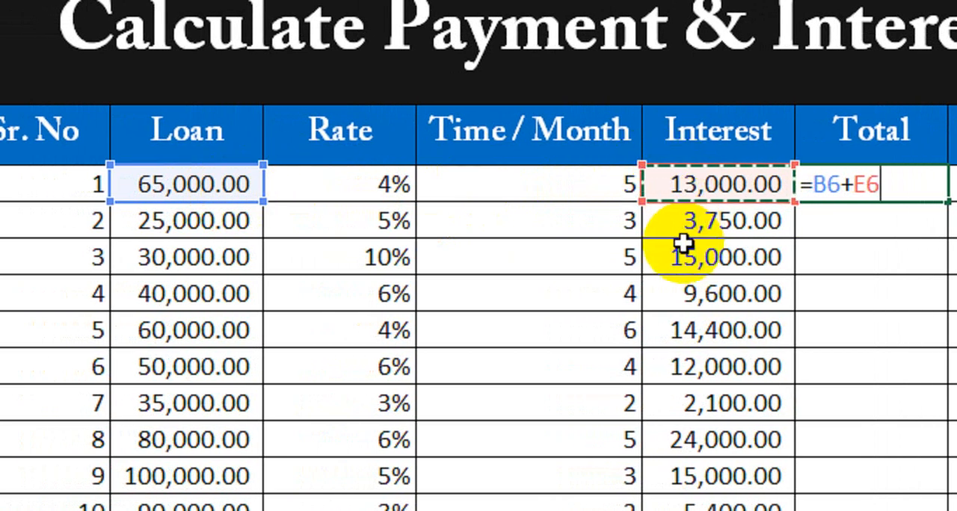
key(Return)
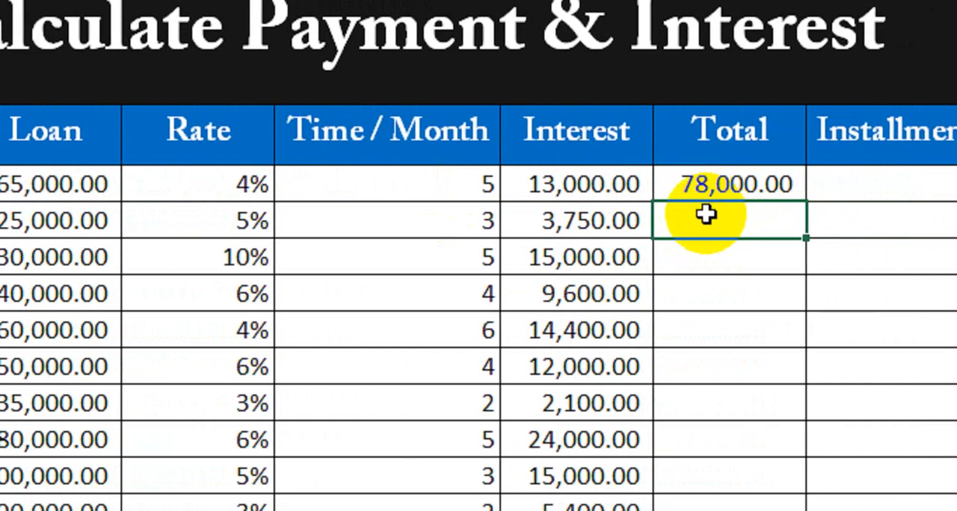
Review loan 1's amount, rate, months and interest as the basis for its total.
click(83, 187)
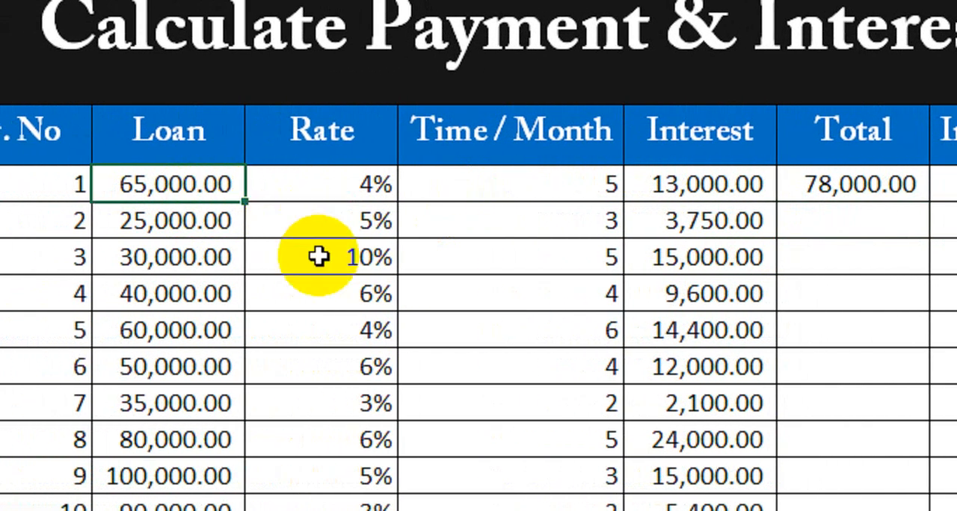
click(328, 183)
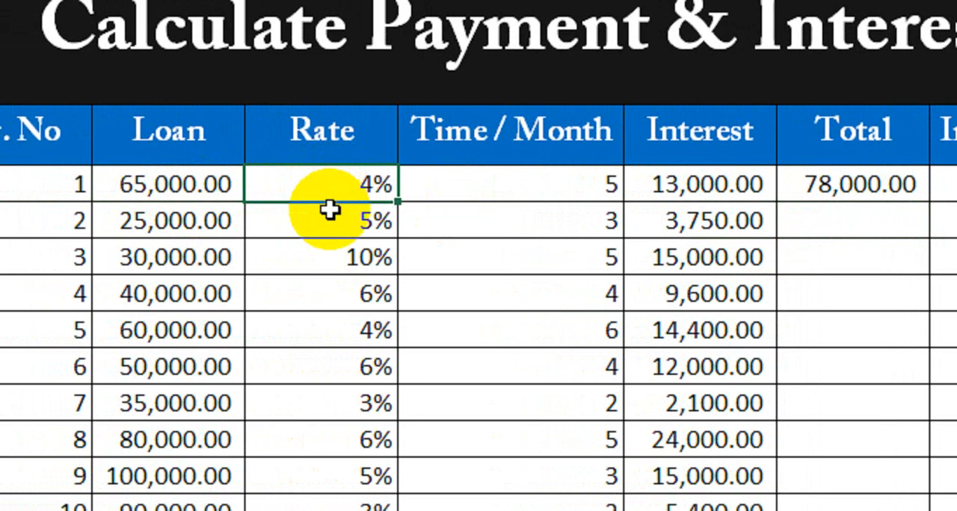
click(586, 196)
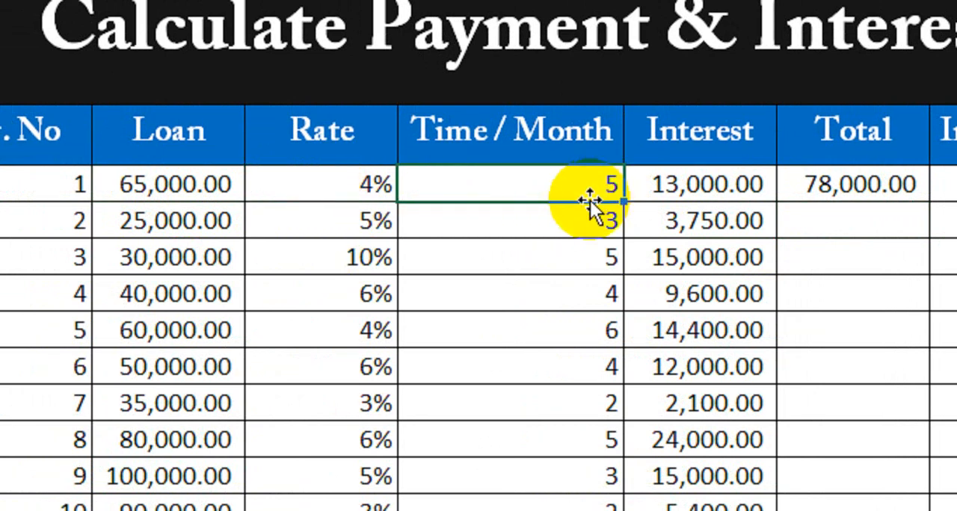
click(705, 196)
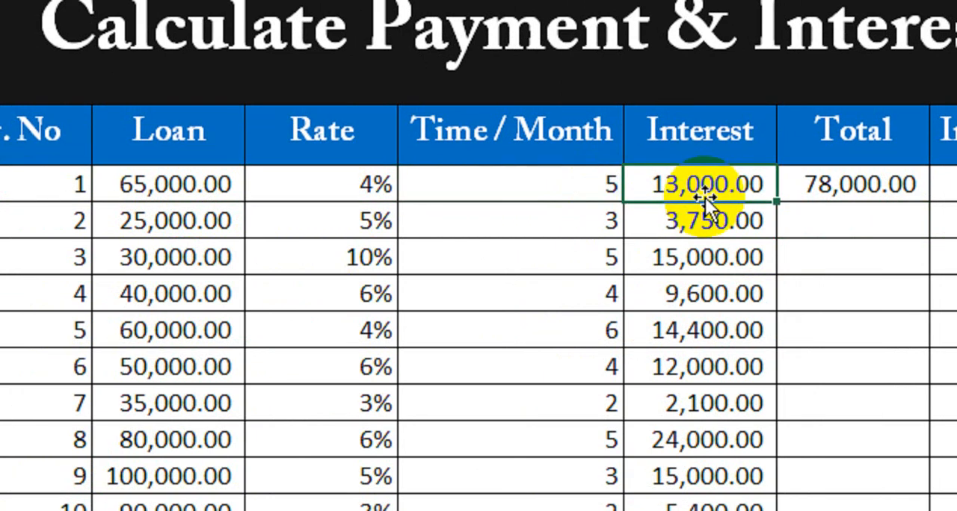
Compare loan 1's total with its loan amount and interest in the same row.
click(854, 183)
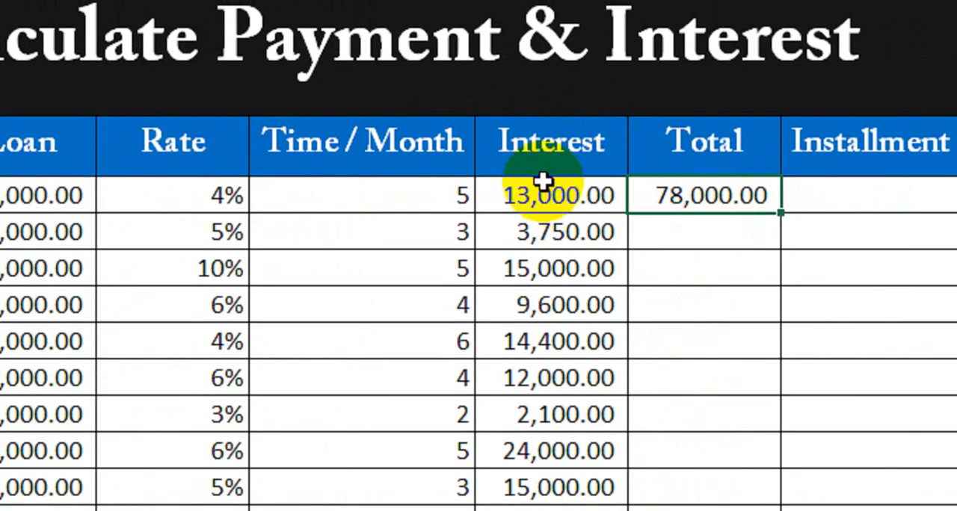
key(Left)
key(Left)
key(Left)
key(Left)
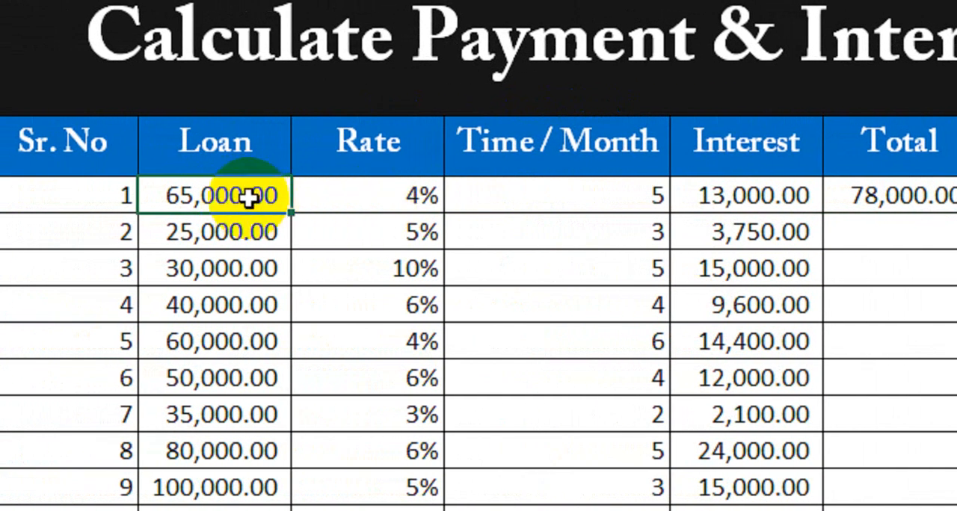
key(Right)
key(Right)
key(Right)
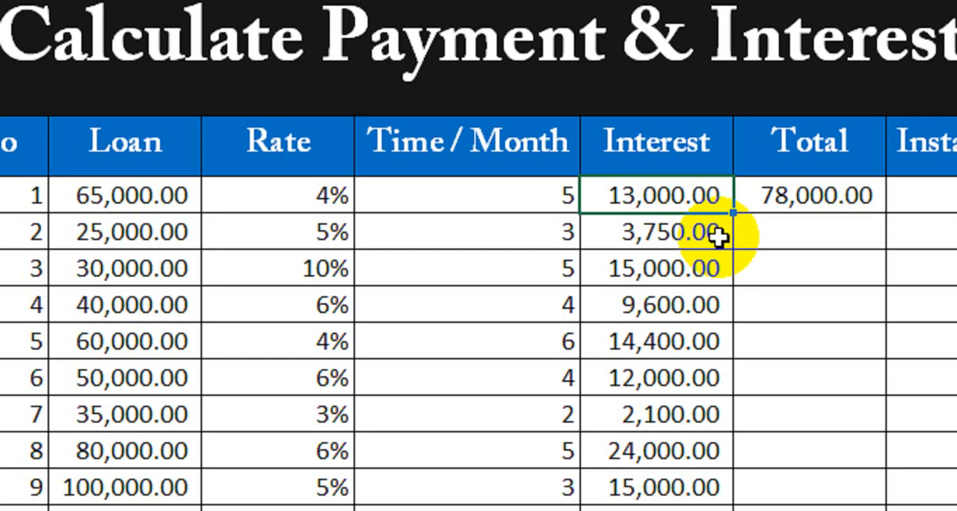
Fill loan 1's Total formula down the column through loan 10.
click(792, 195)
drag(886, 213, 880, 286)
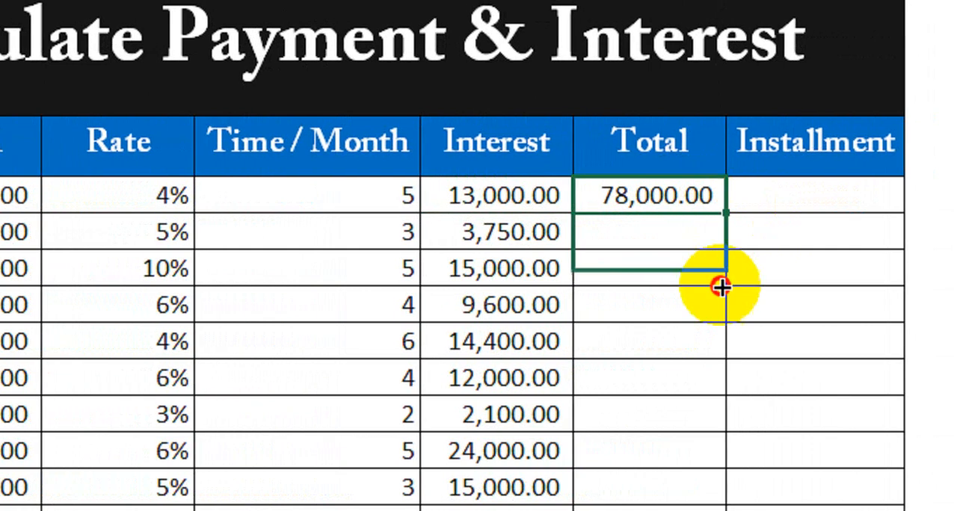
drag(720, 287, 687, 426)
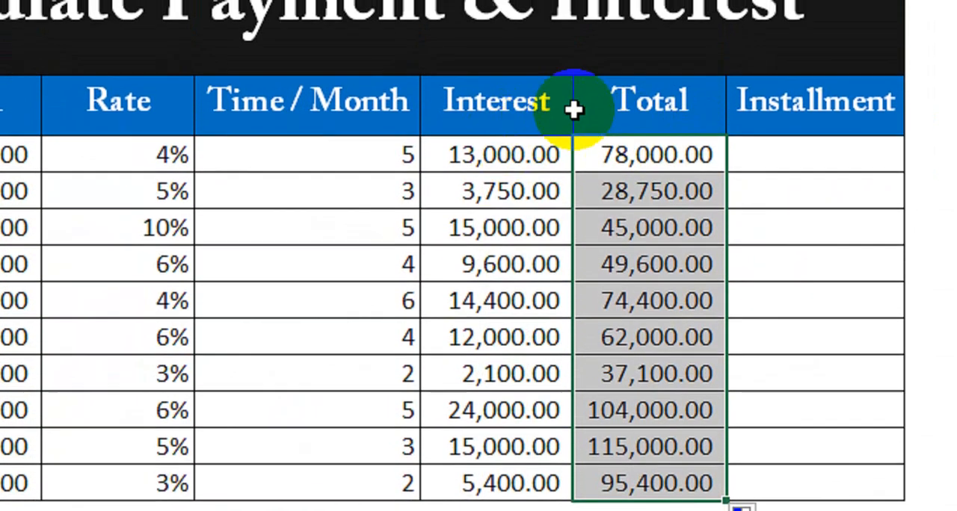
Check loan 2's filled total against its loan amount and interest.
click(630, 159)
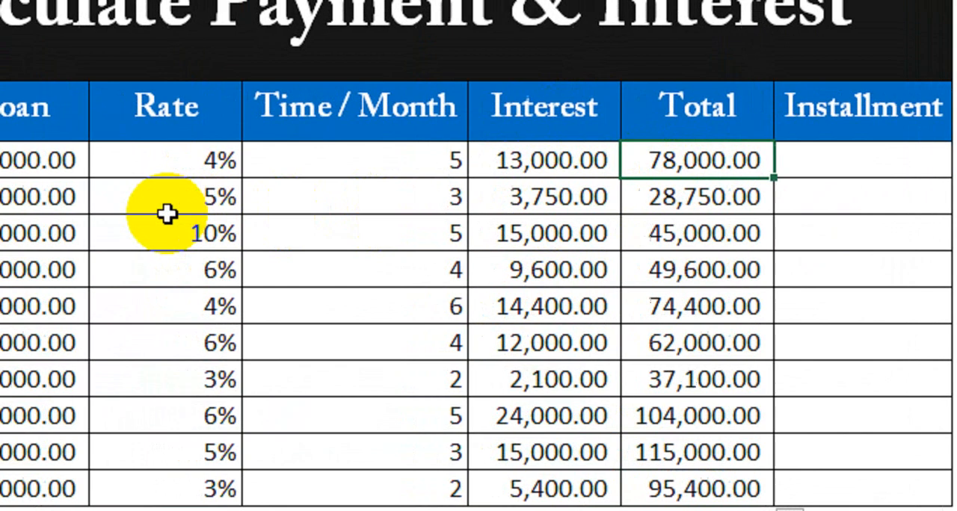
click(66, 199)
click(574, 199)
click(674, 196)
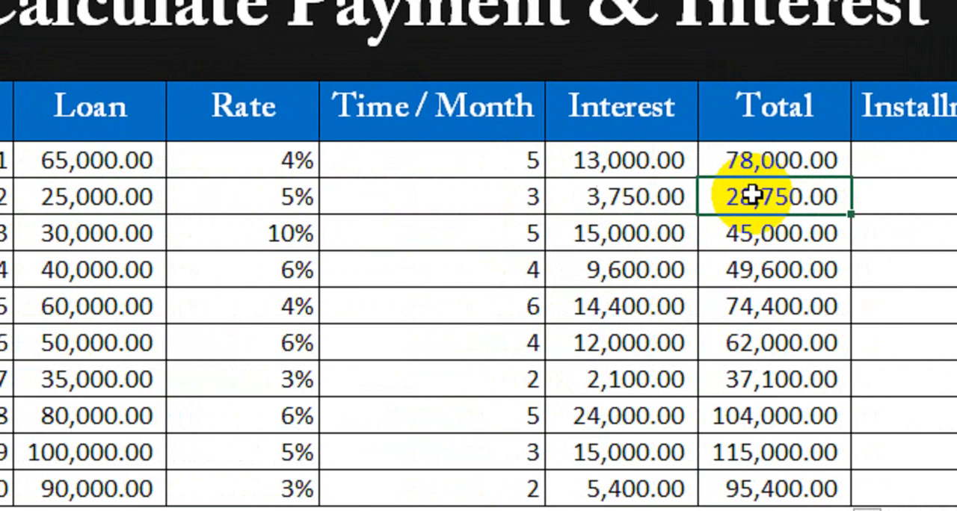
Try to calculate loan 1's installment as months divided by total with the formula =D6/F6 in the Installment column.
click(936, 166)
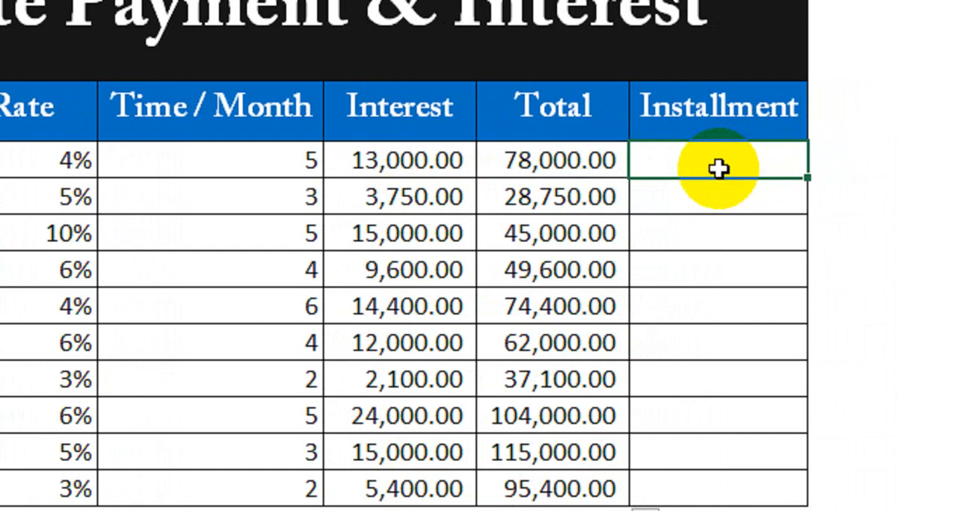
text(=)
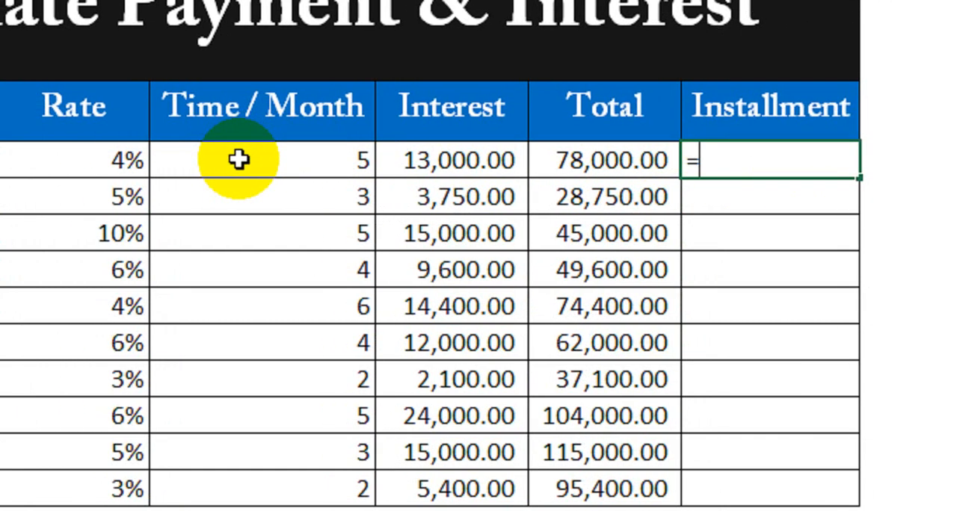
click(238, 159)
text(/)
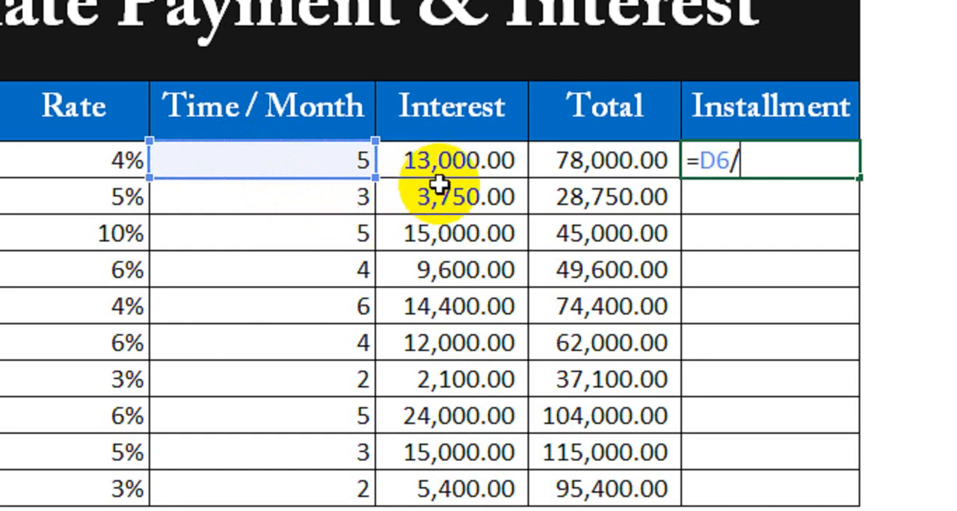
click(562, 165)
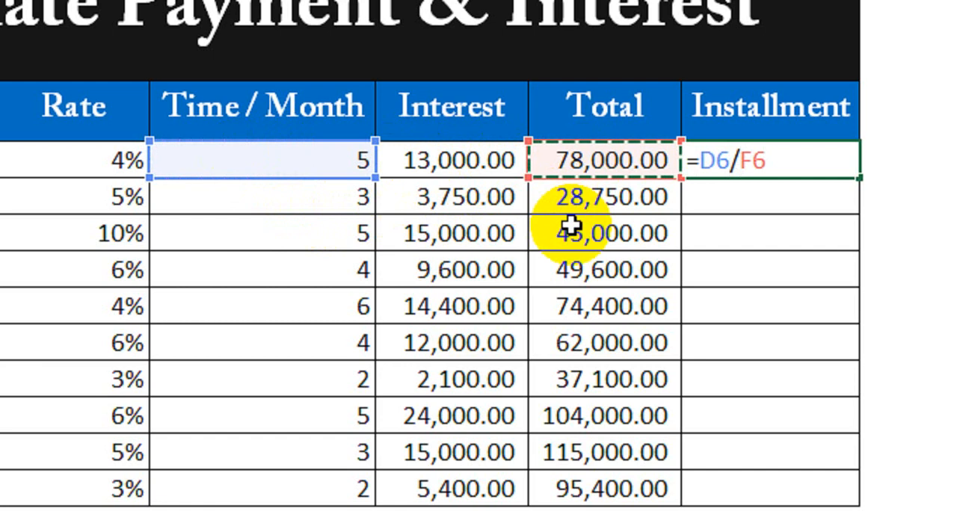
key(Return)
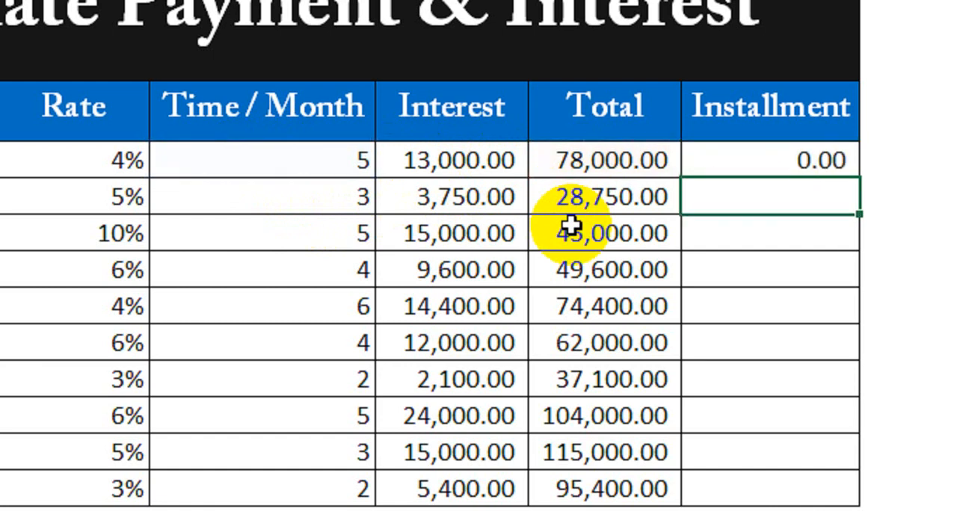
Inspect loan 1's installment formula and the cells it refers to.
click(718, 160)
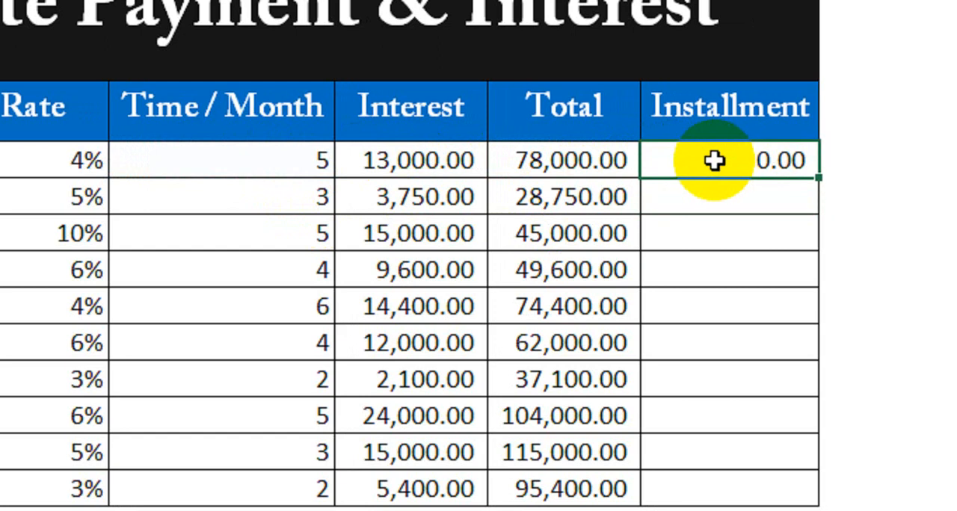
double_click(683, 170)
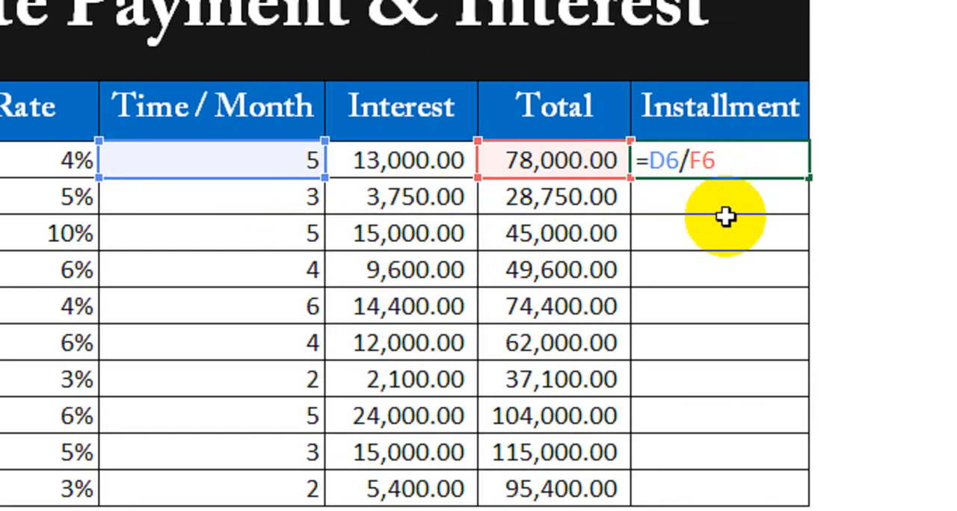
key(Return)
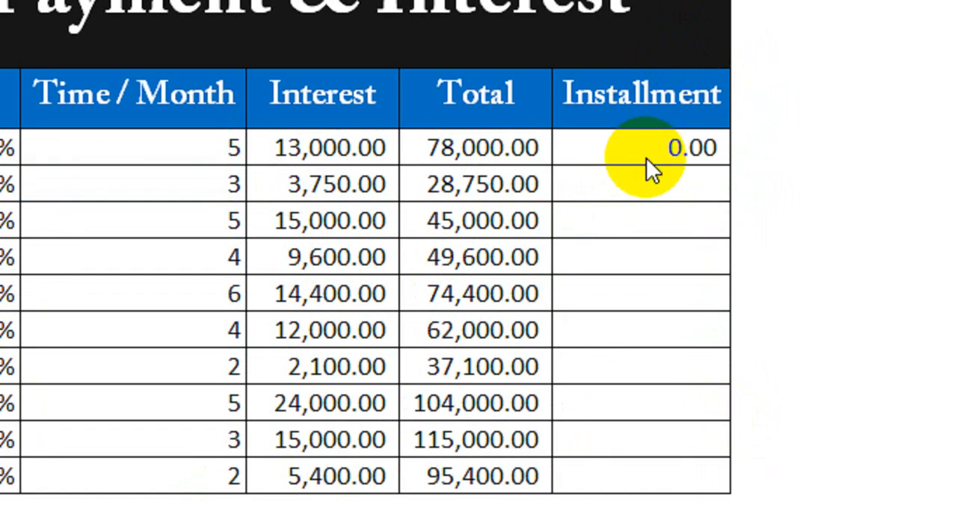
Replace loan 1's installment formula with =F6/D6 to divide the total by the number of months.
double_click(650, 148)
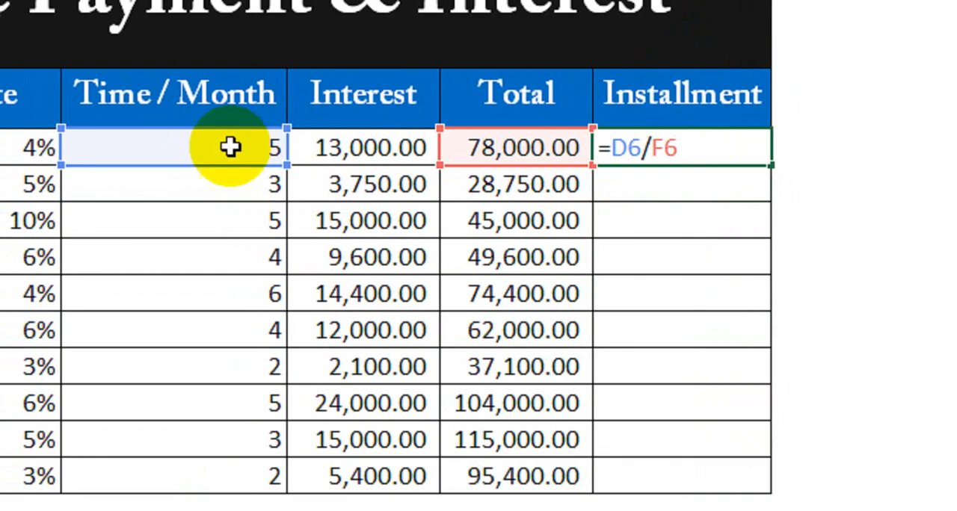
drag(684, 150, 617, 152)
key(BackSpace)
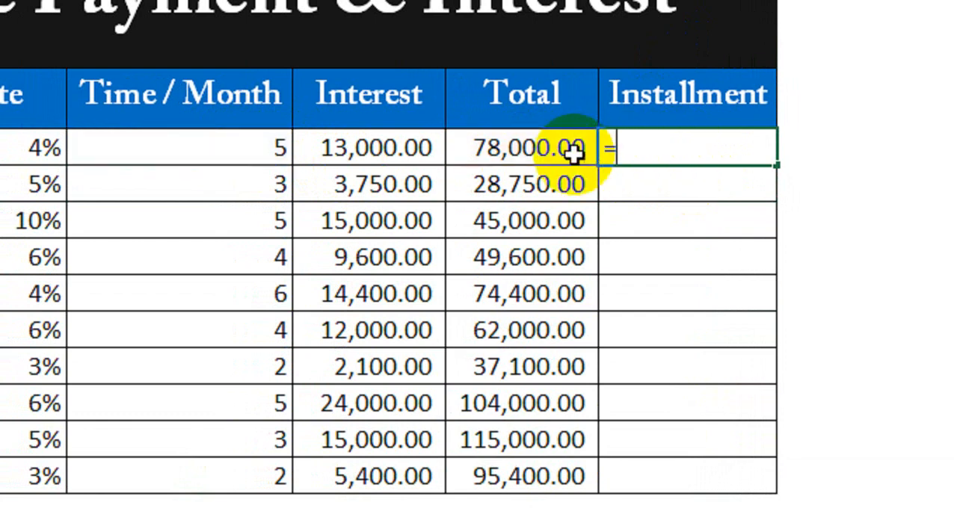
click(503, 150)
text(/)
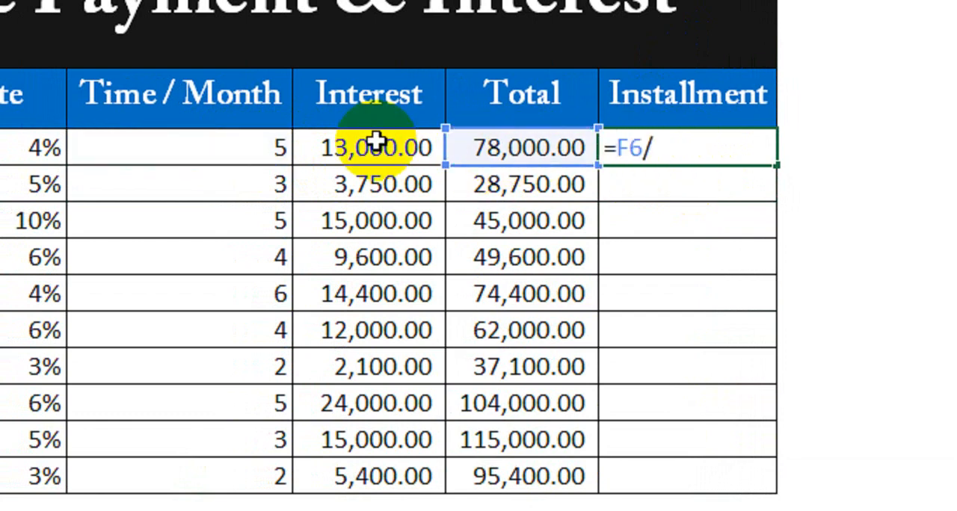
click(247, 143)
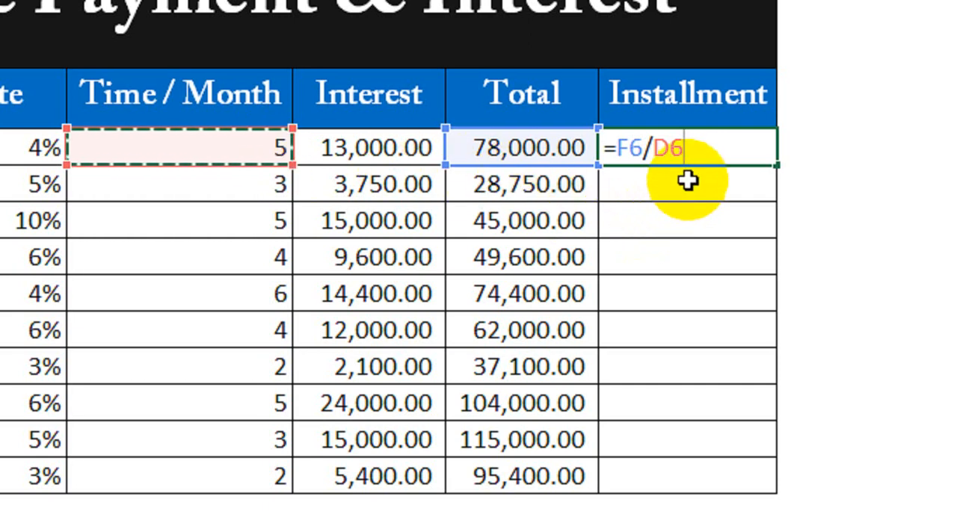
key(Return)
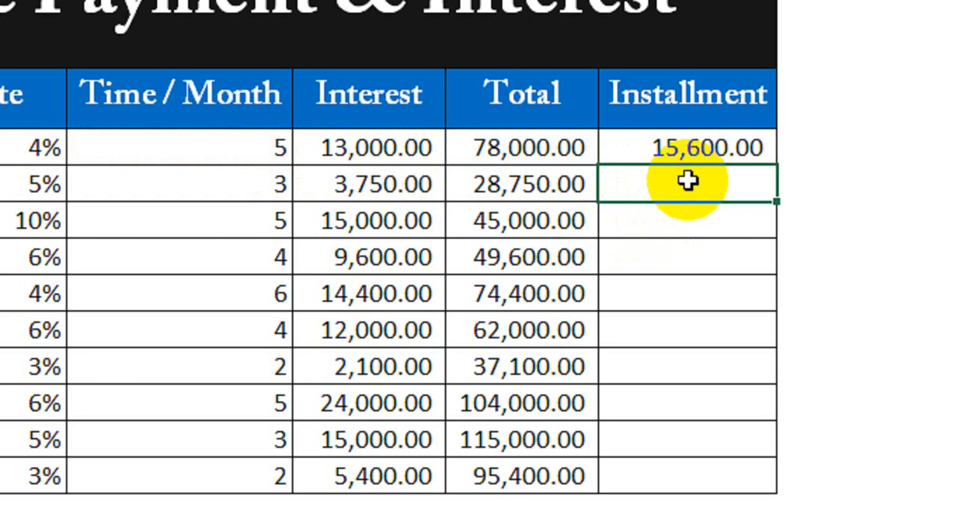
Recheck loan 1's installment formula and fill it down the Installment column through loan 10.
double_click(682, 148)
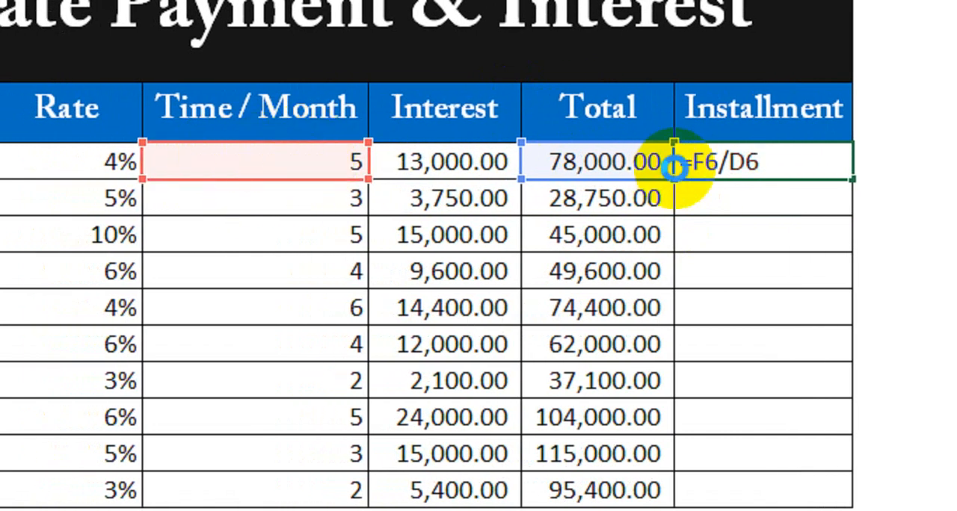
key(Return)
click(756, 160)
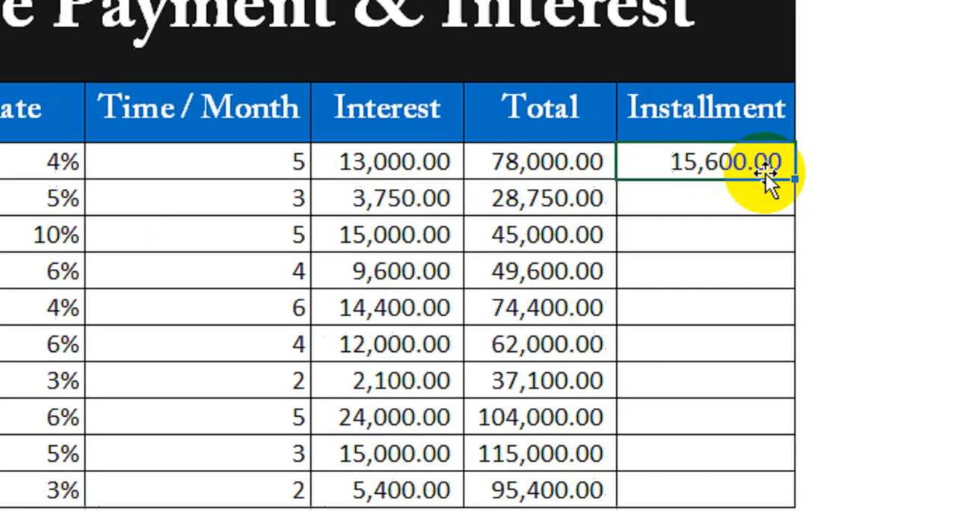
drag(849, 180, 808, 395)
mouse_move(688, 392)
mouse_down()
mouse_move(675, 423)
mouse_move(675, 404)
mouse_up()
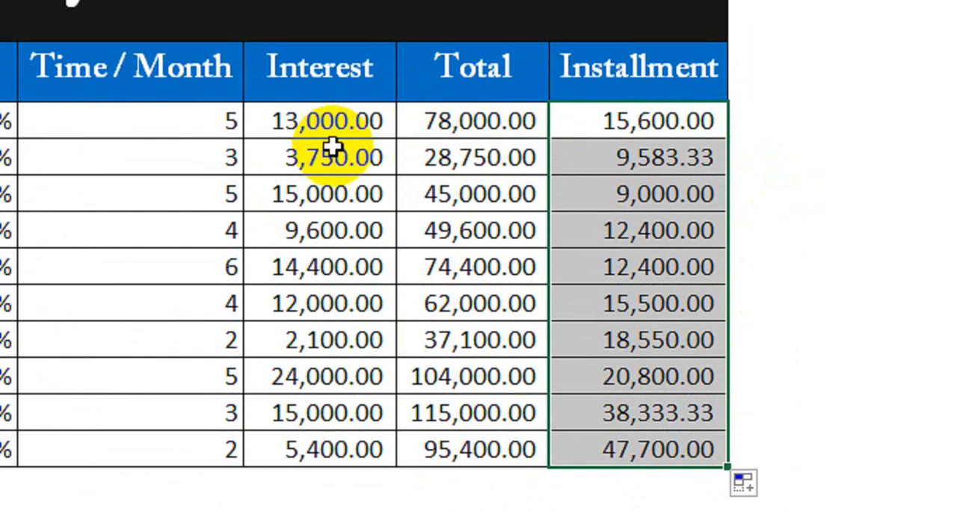
Check loan 2's installment against its total and number of months.
click(208, 160)
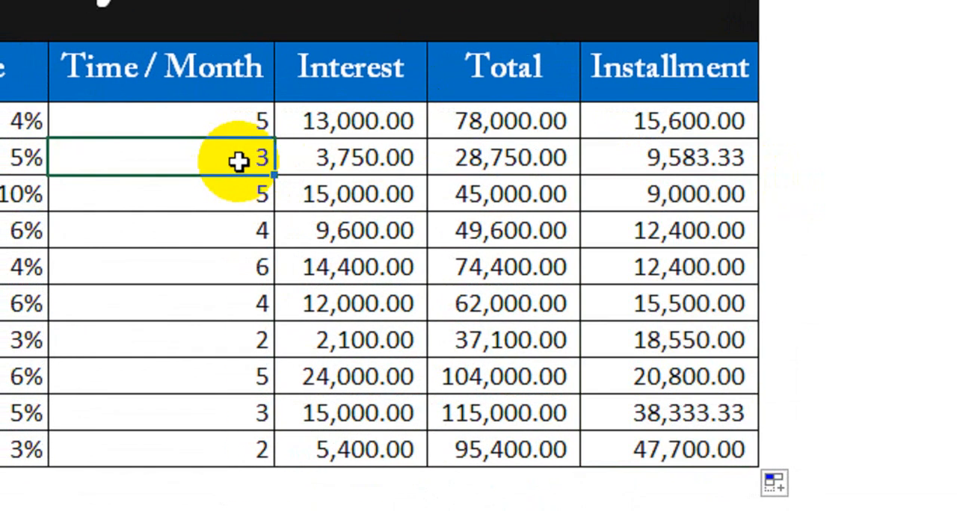
click(490, 160)
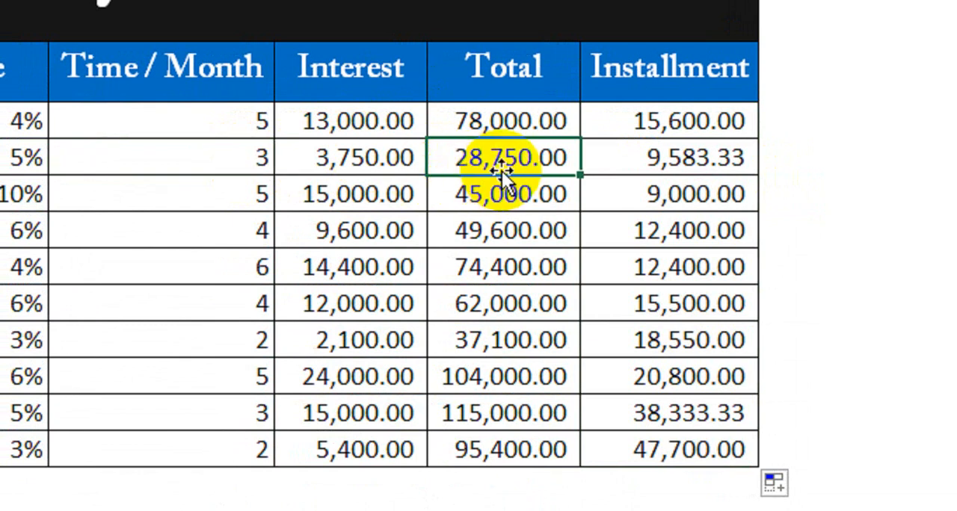
click(655, 158)
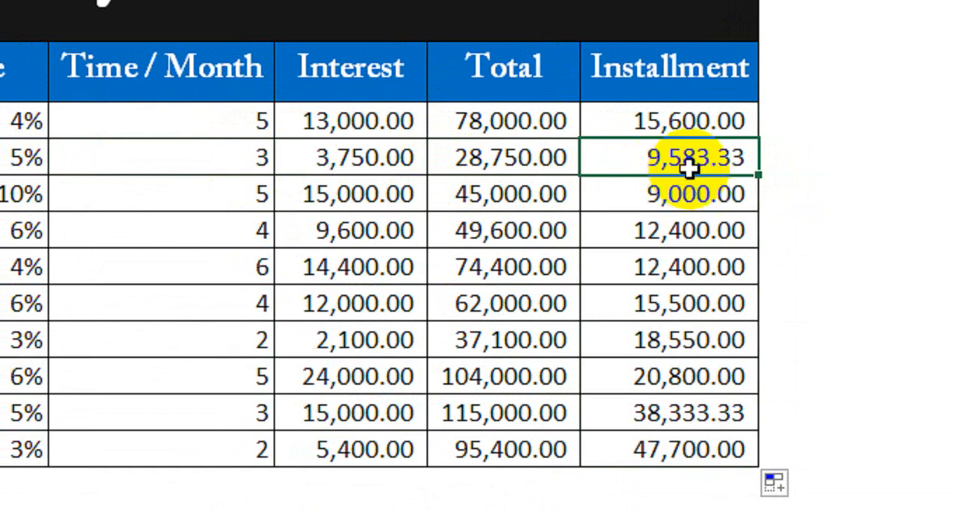
click(534, 156)
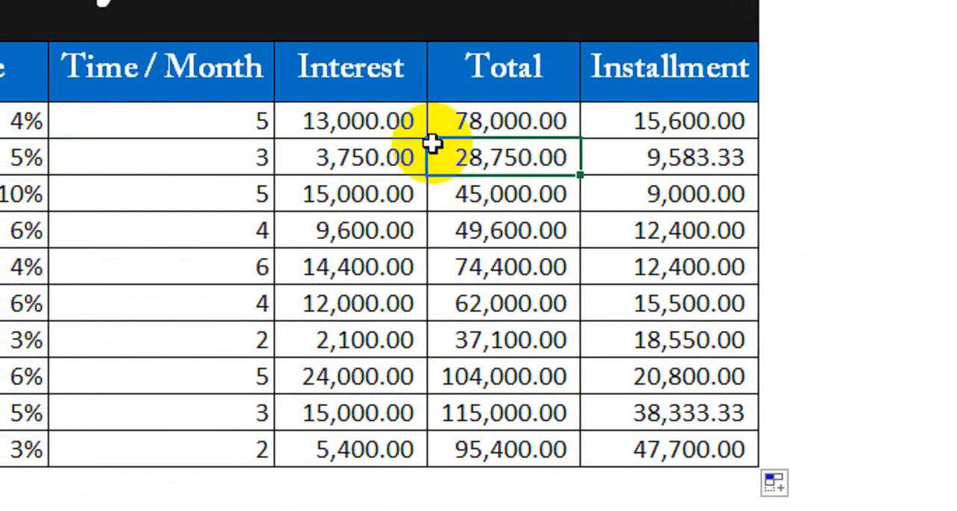